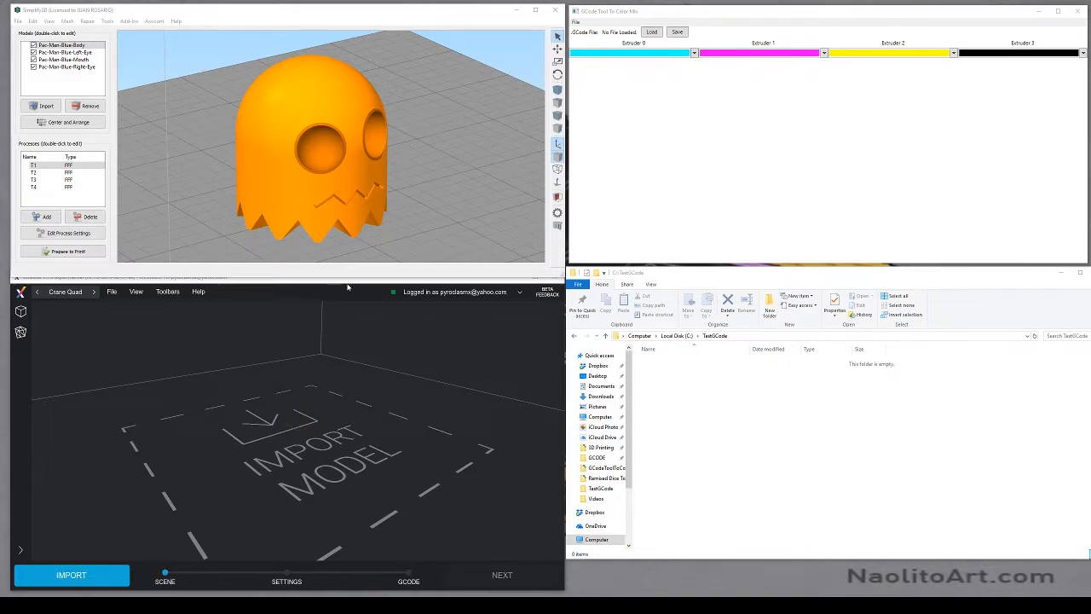
# In GCode Tool To Color Mix, set the Extruder 3 colour to white (#FFFFFFFF), matching Filament 4 in Voxelizer's printing settings.
pyautogui.click(288, 579)
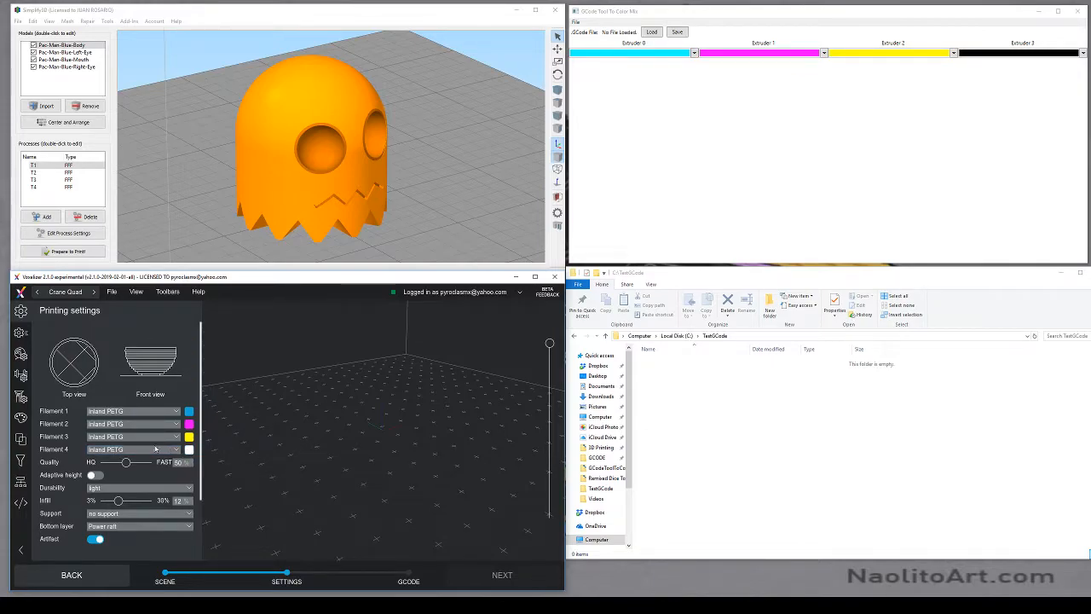
pyautogui.click(1083, 53)
pyautogui.click(1083, 54)
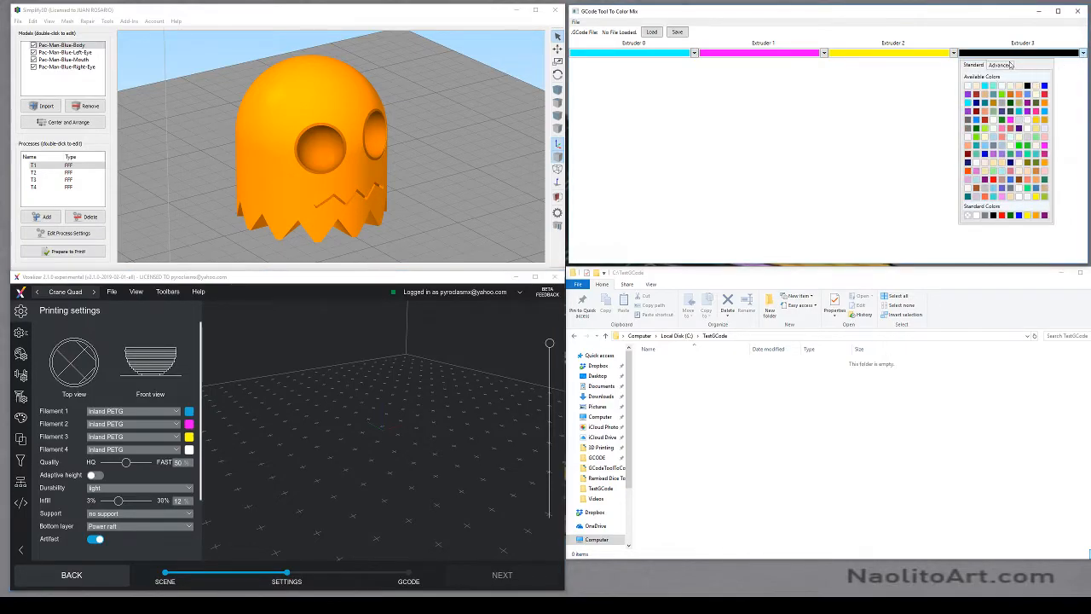
pyautogui.click(1000, 66)
pyautogui.moveTo(972, 139); pyautogui.dragTo(1058, 168)
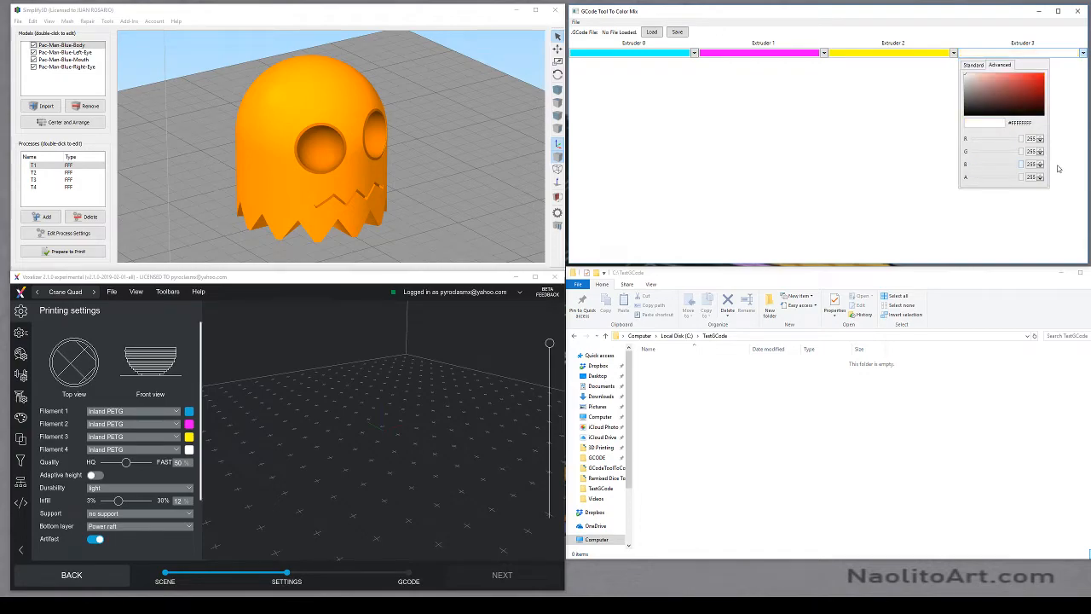
pyautogui.click(946, 128)
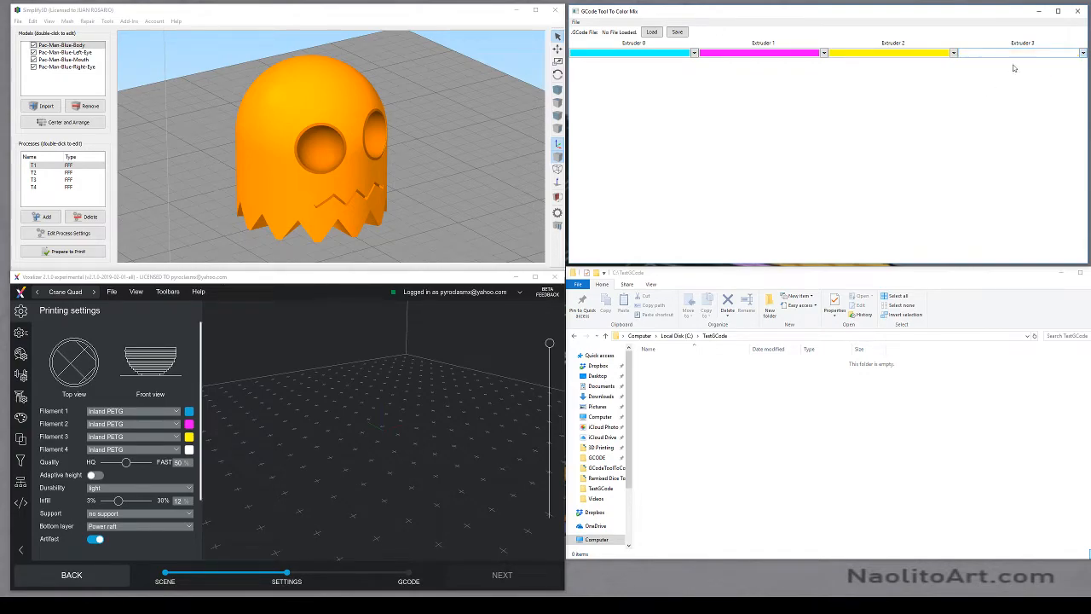
pyautogui.click(171, 577)
pyautogui.click(165, 576)
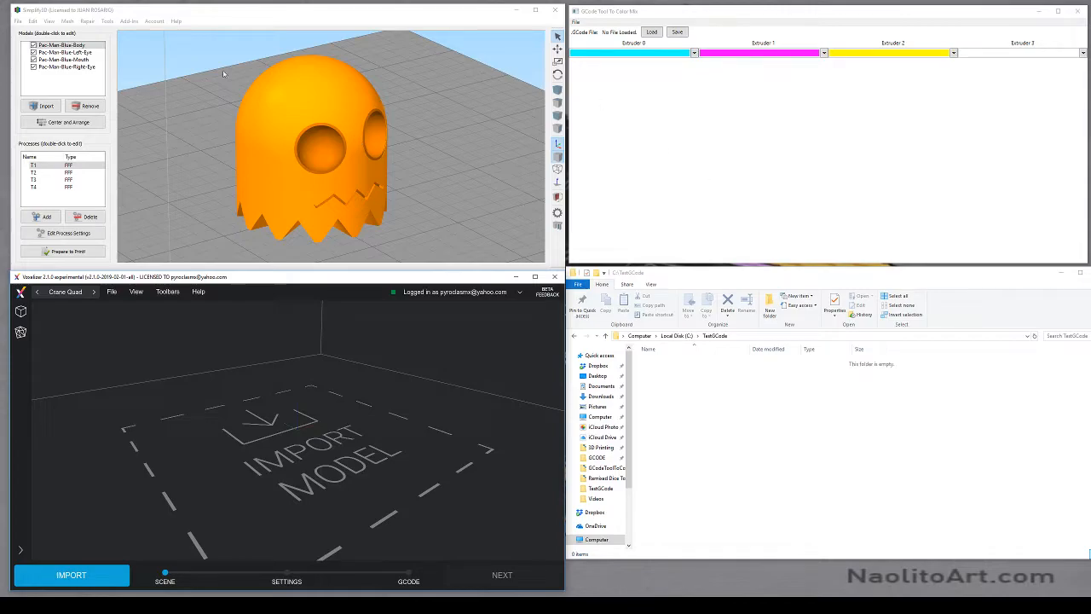
# Switch to Simplify3D, open the settings of process T1 and update the Crane Quad profile.
pyautogui.click(245, 12)
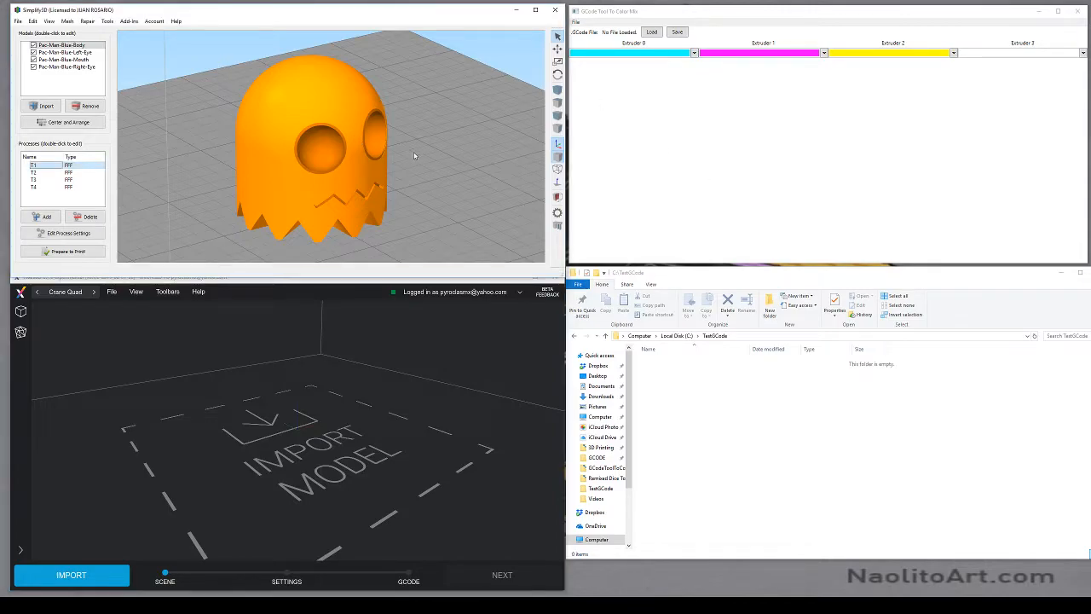
pyautogui.scroll(-3, 415, 156)
pyautogui.scroll(2, 414, 154)
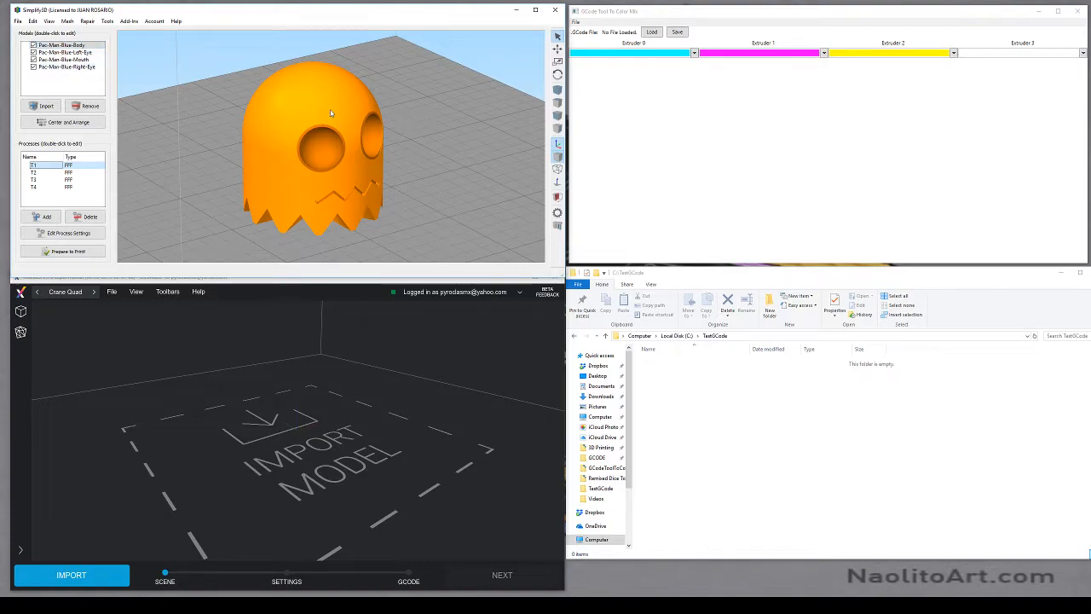
pyautogui.moveTo(442, 159); pyautogui.dragTo(406, 158)
pyautogui.scroll(2, 302, 179)
pyautogui.scroll(-3, 302, 177)
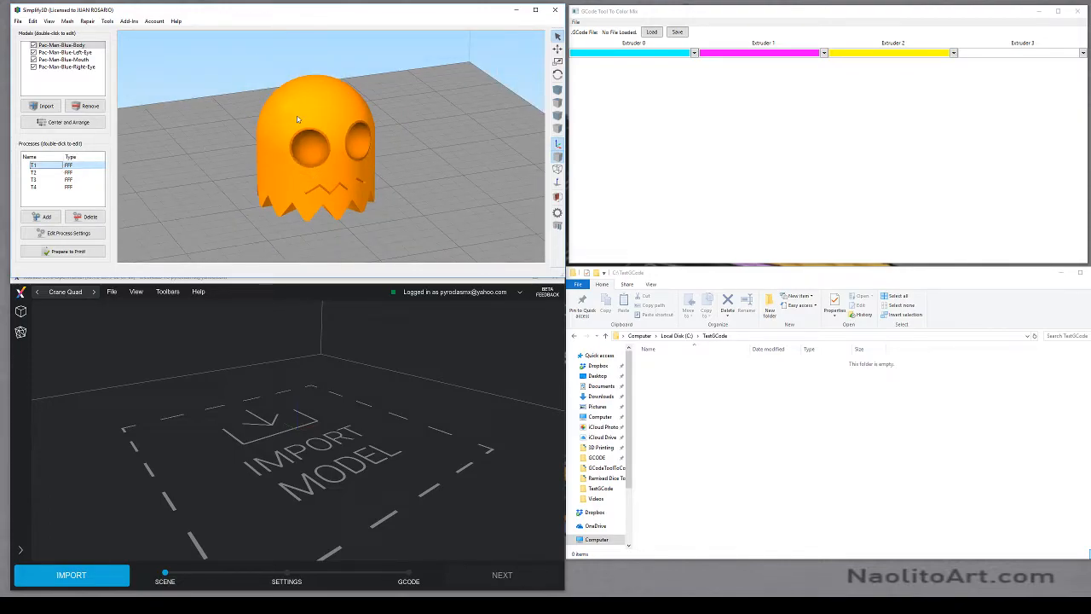
pyautogui.doubleClick(59, 167)
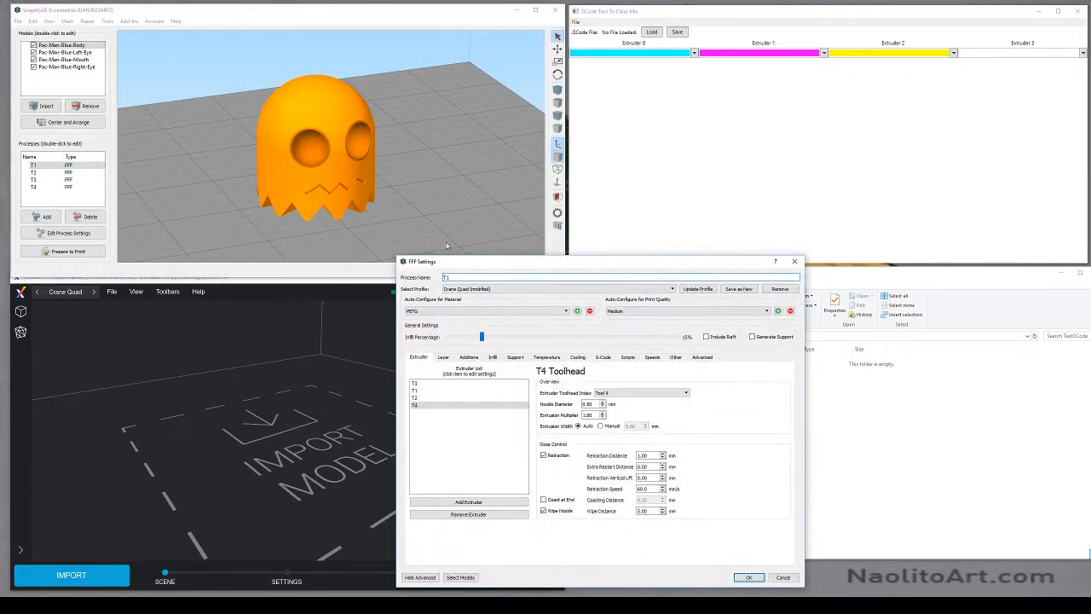
pyautogui.moveTo(514, 266); pyautogui.dragTo(374, 181)
pyautogui.click(560, 200)
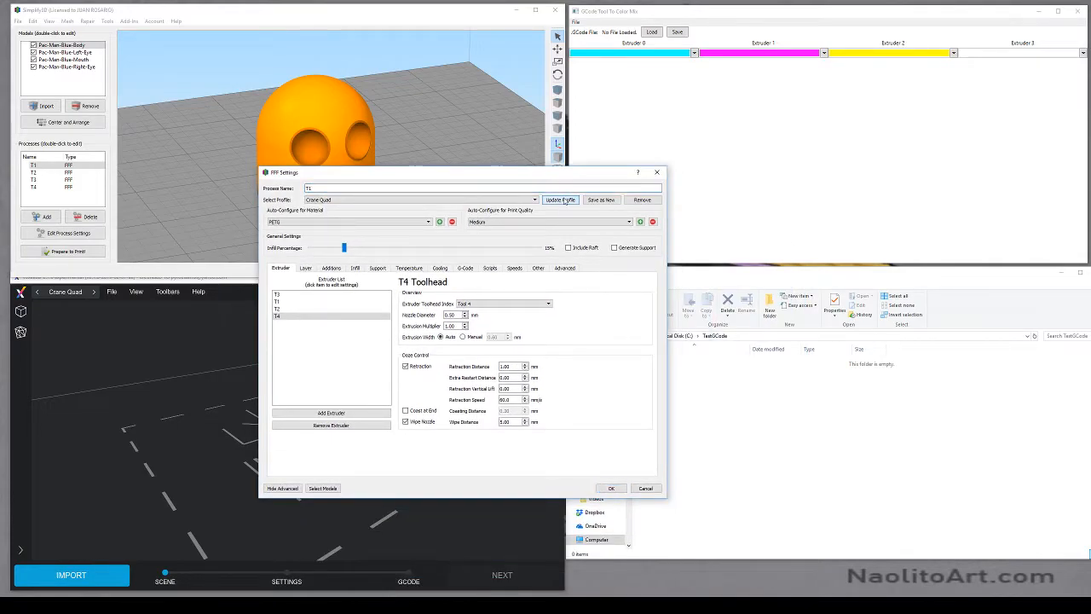
# Review process T1's extruder, layer, additions, infill and support settings, including the primary and infill extruder assignments.
pyautogui.click(307, 269)
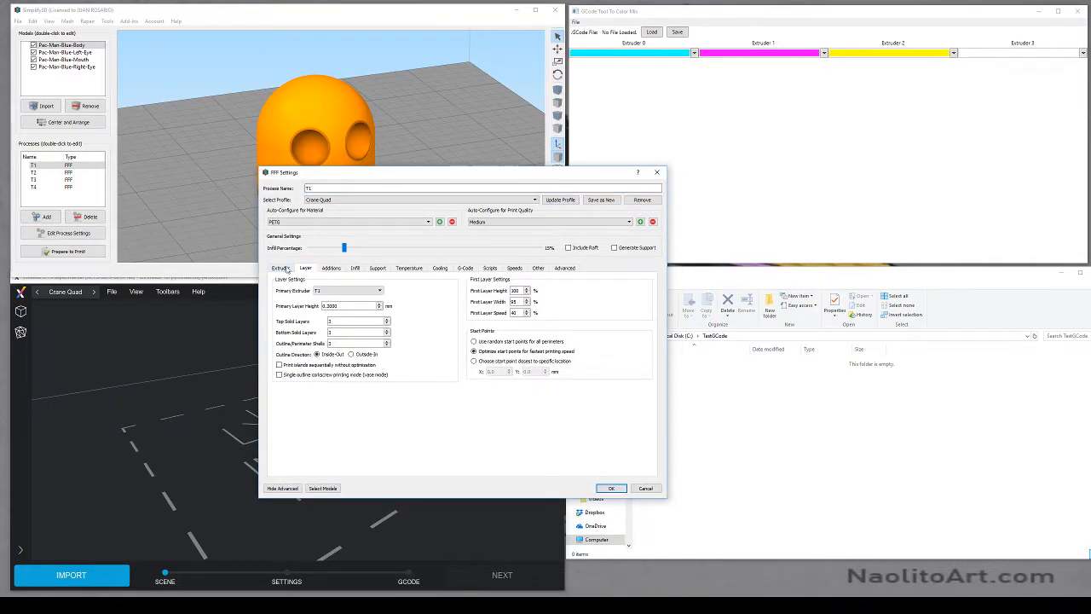
pyautogui.click(284, 268)
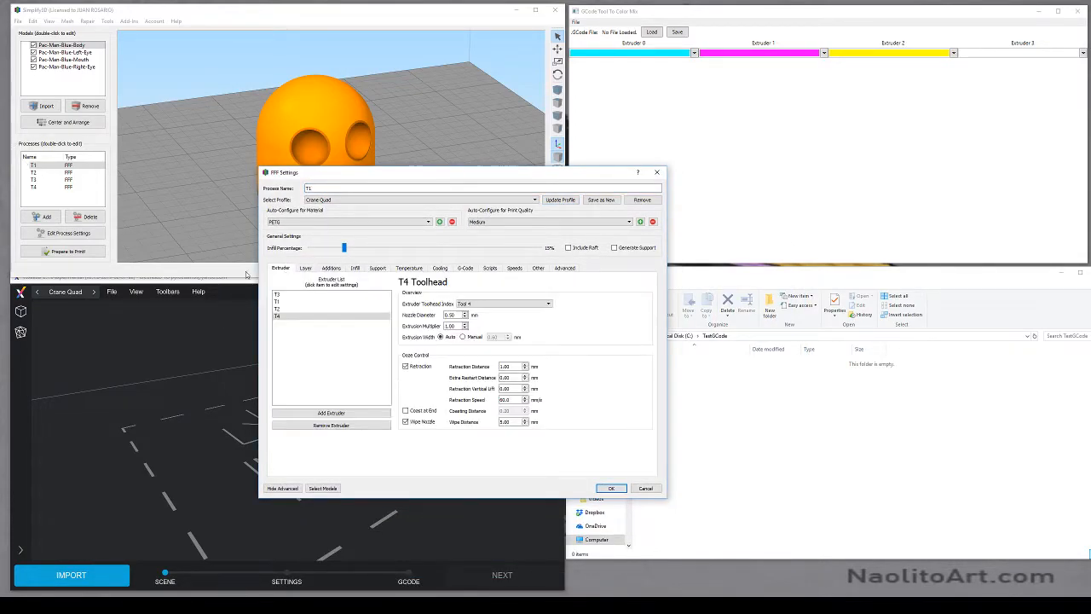
pyautogui.click(305, 268)
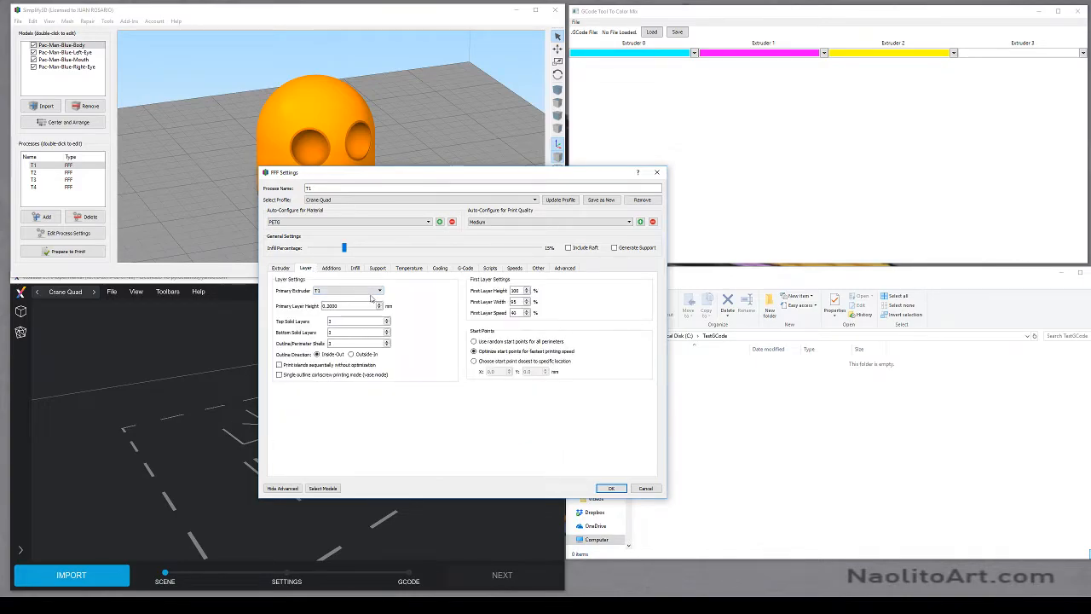
pyautogui.click(332, 267)
pyautogui.click(355, 268)
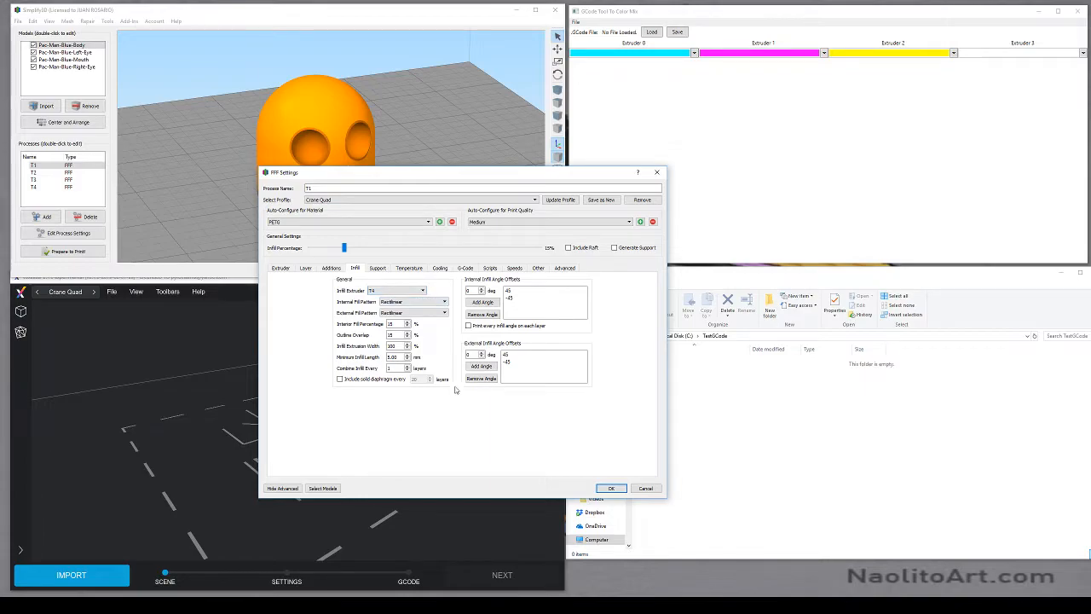
pyautogui.click(378, 268)
pyautogui.click(281, 268)
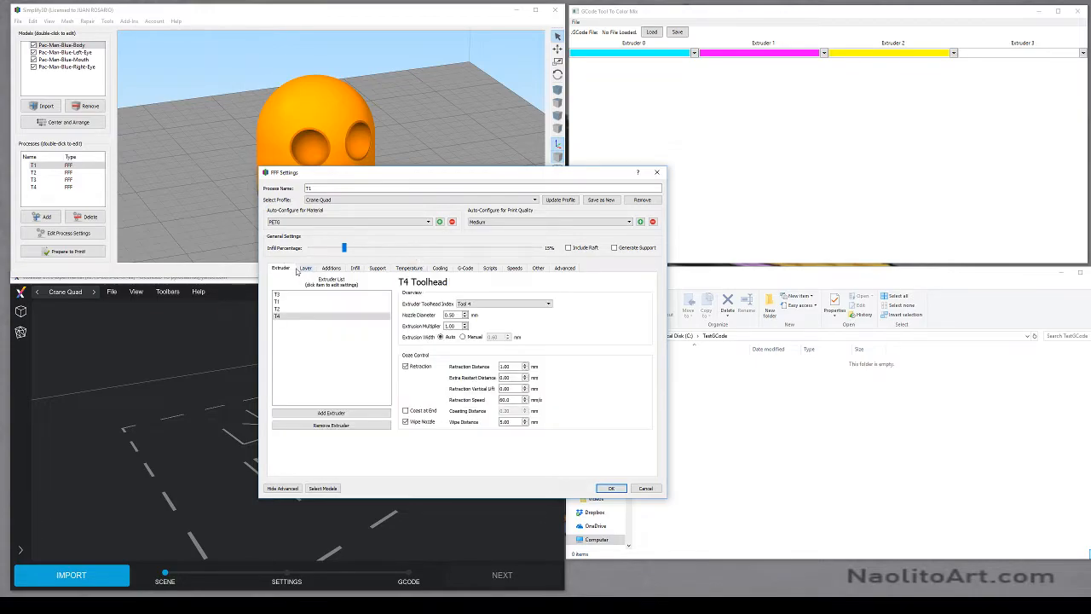
pyautogui.click(307, 268)
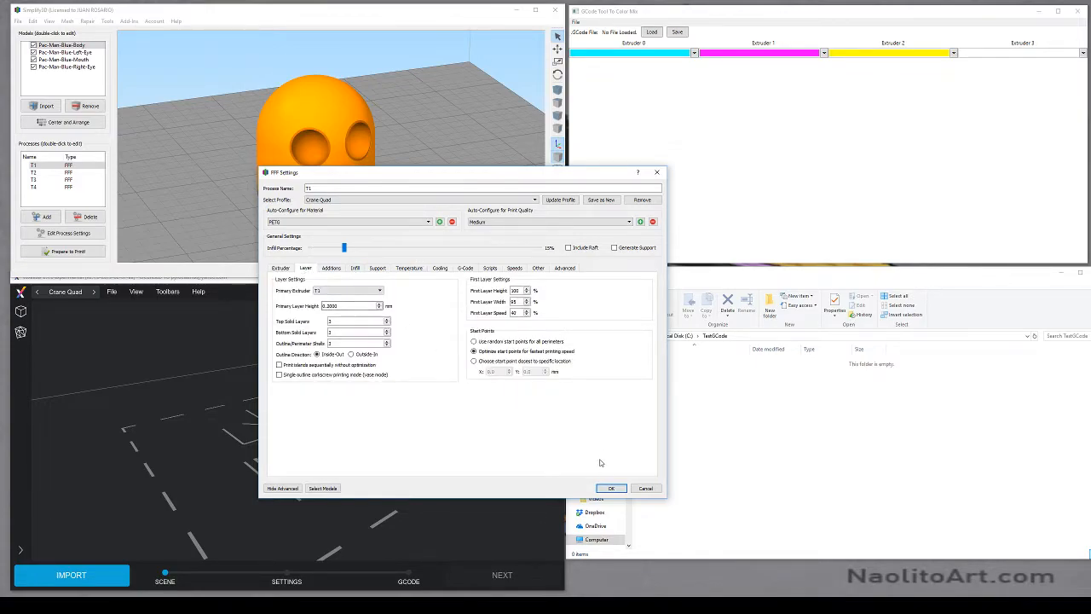
# Check which models process T1 applies to and close its settings without changes.
pyautogui.click(315, 489)
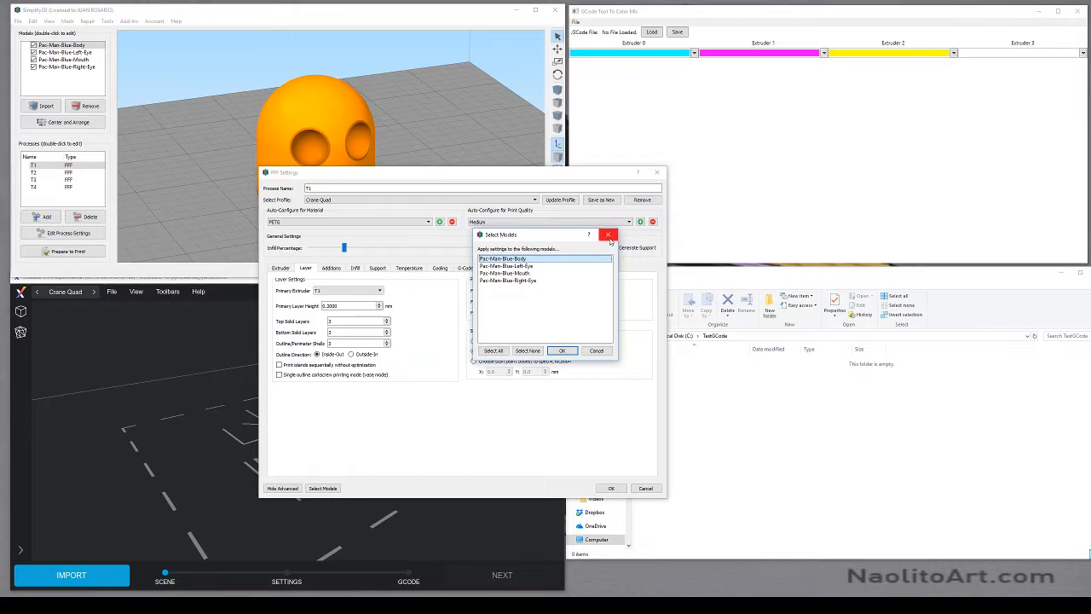
pyautogui.click(608, 235)
pyautogui.click(645, 487)
# Check which models process T2 applies to and close its settings.
pyautogui.doubleClick(68, 173)
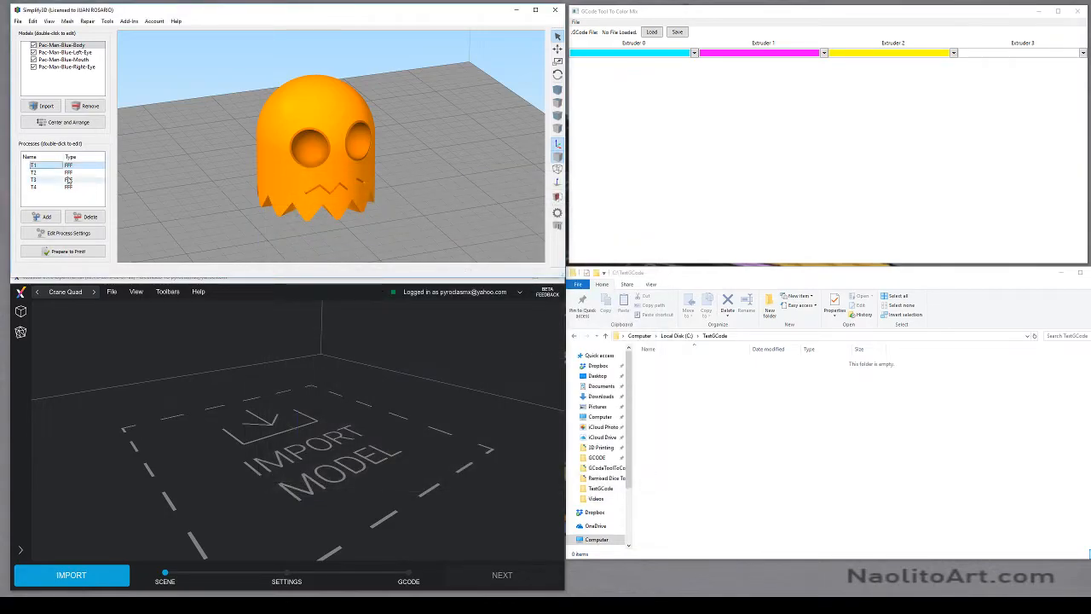
pyautogui.click(329, 489)
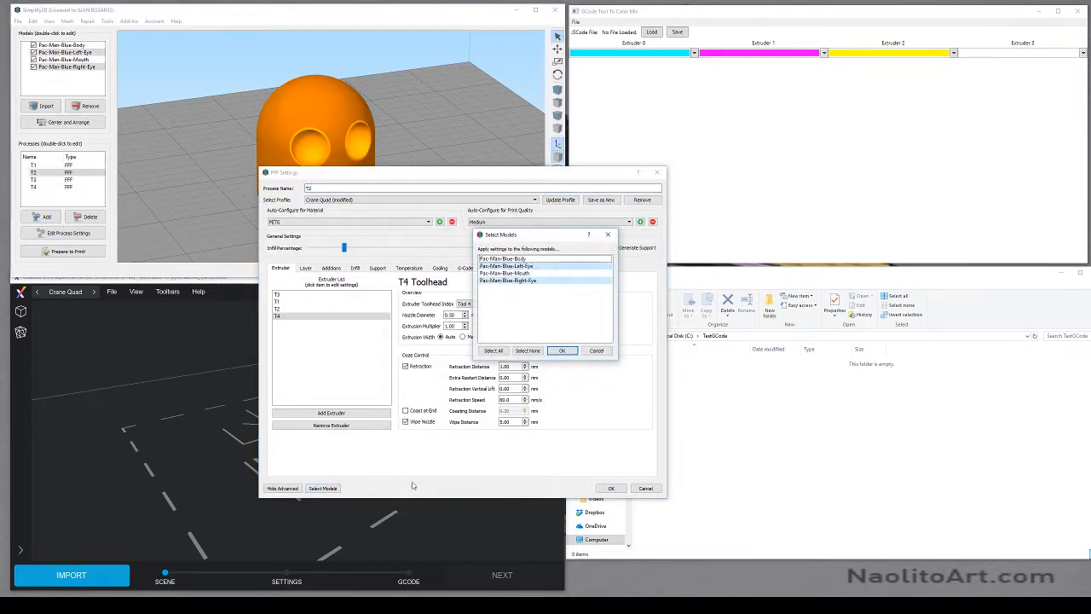
pyautogui.click(596, 350)
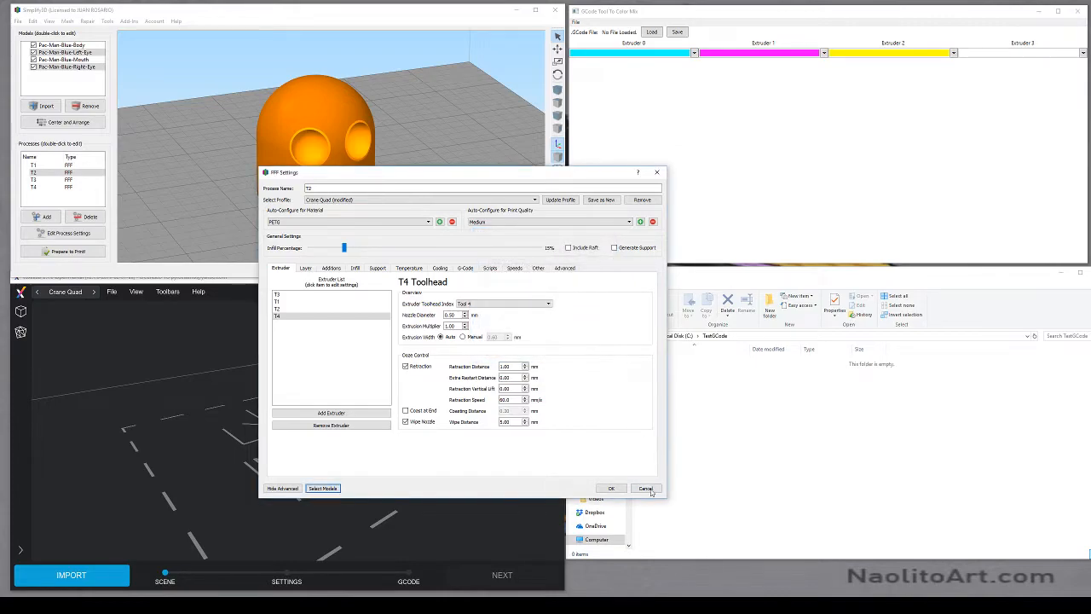
pyautogui.click(611, 488)
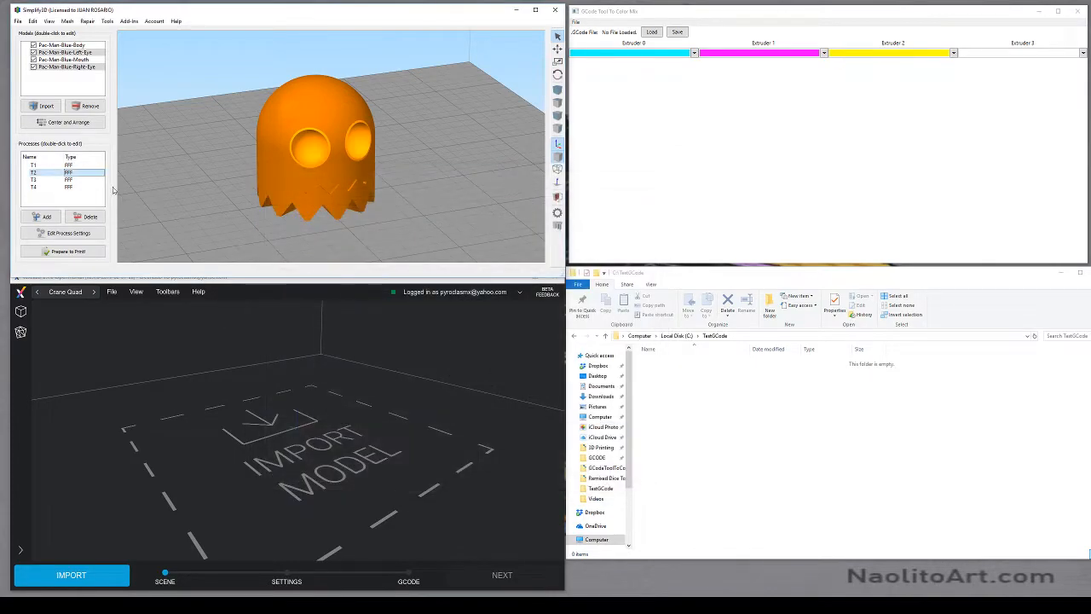
# Check which models process T3 applies to and close its settings.
pyautogui.doubleClick(68, 181)
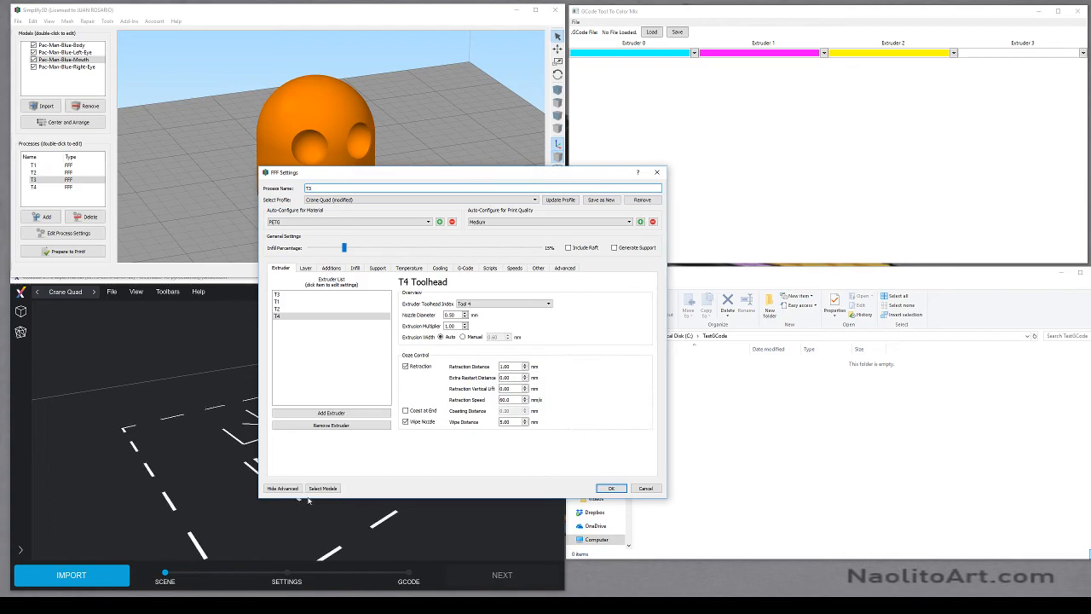
pyautogui.click(322, 488)
pyautogui.click(601, 355)
pyautogui.click(657, 172)
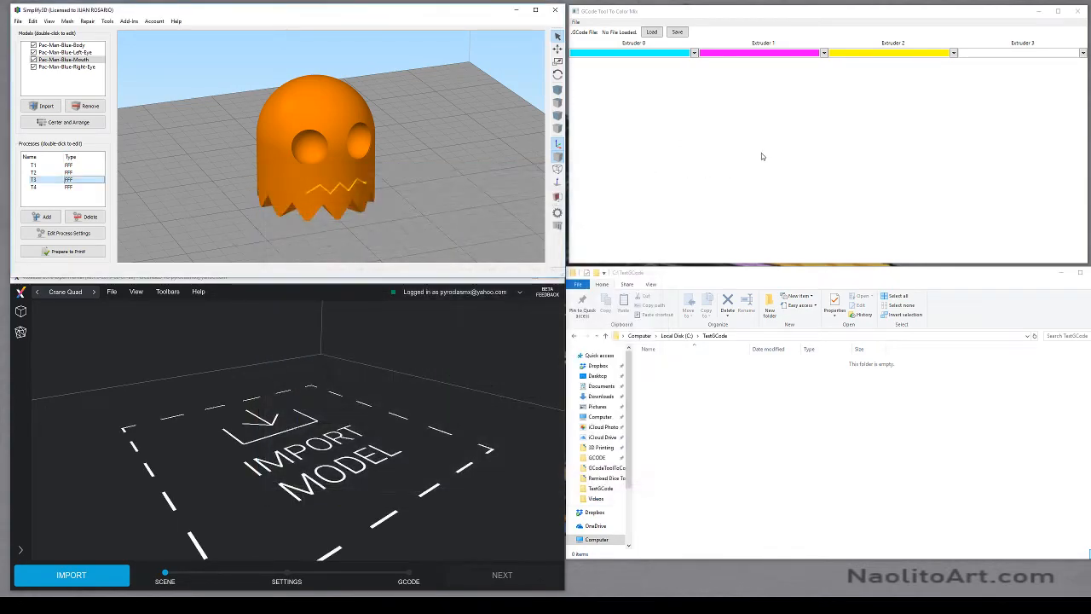
# Prepare the print with processes T1, T2 and T3 merged, using continuous layer-by-layer printing.
pyautogui.click(67, 252)
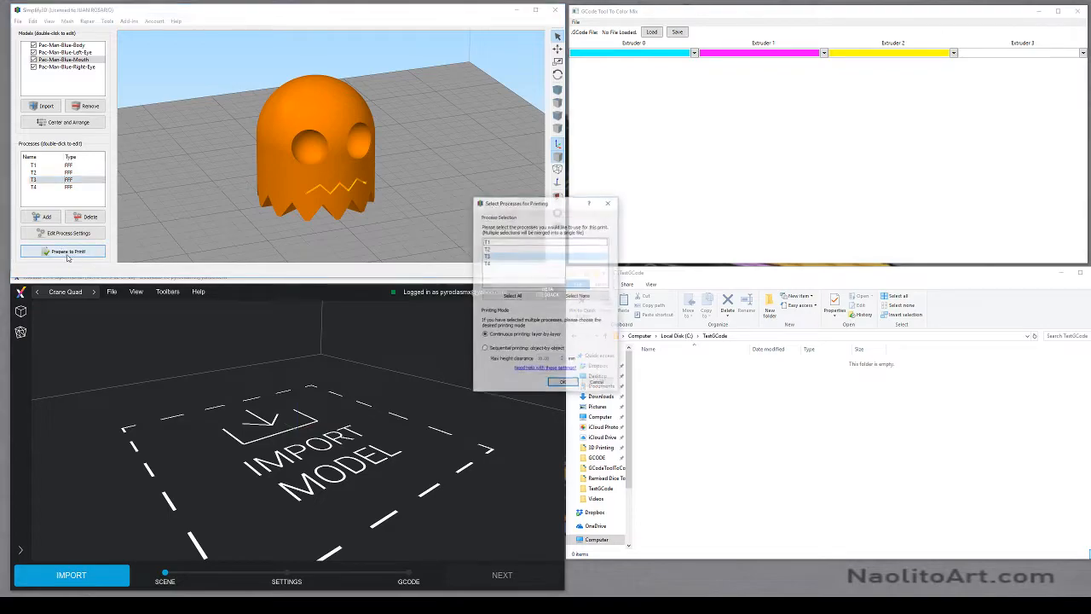
pyautogui.click(518, 241)
pyautogui.click(503, 248)
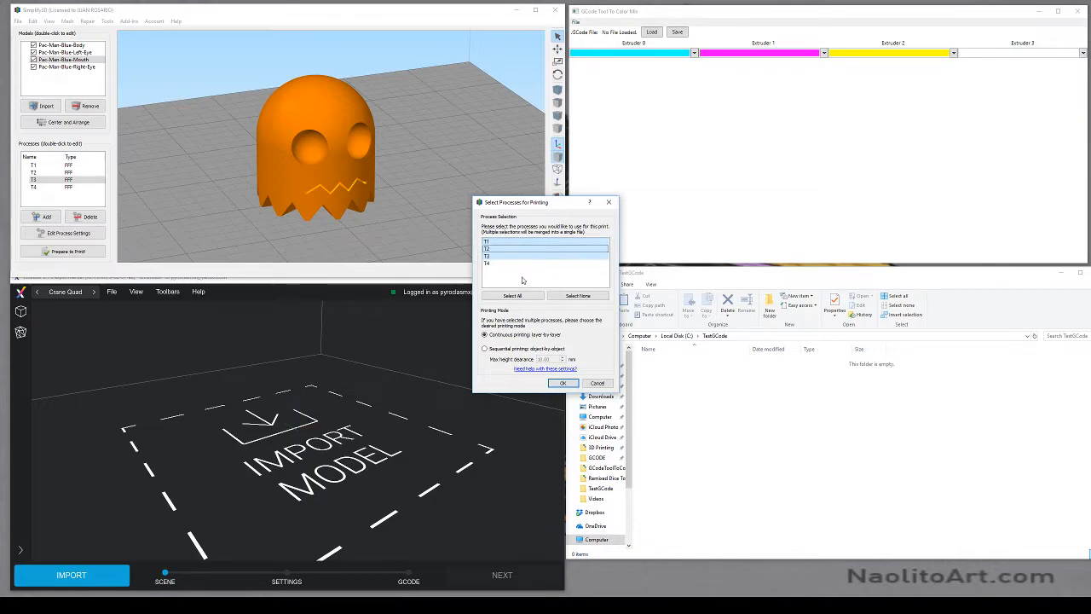
pyautogui.click(563, 383)
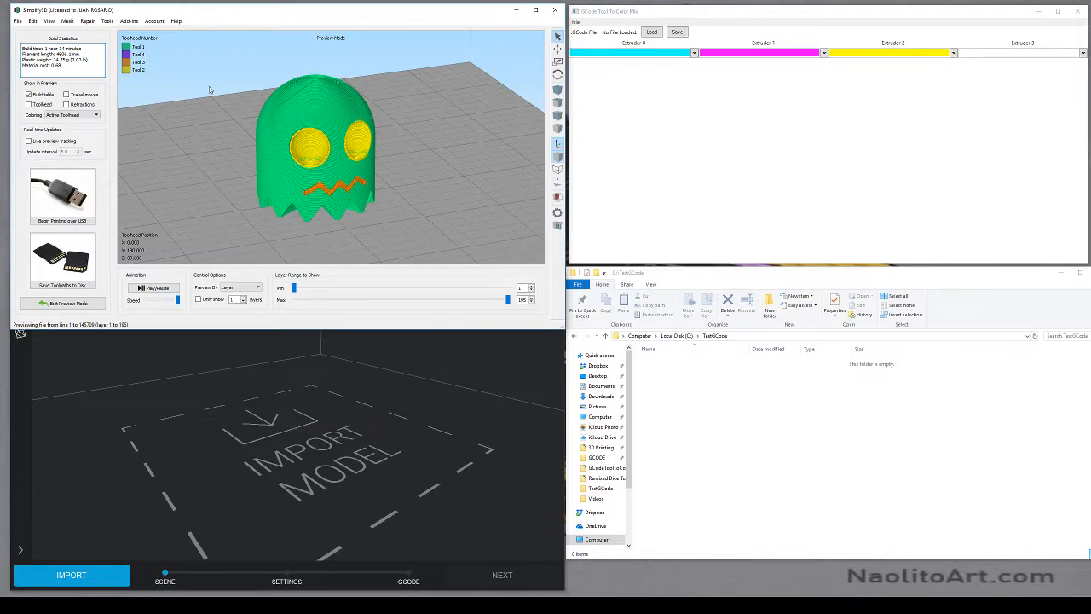
# Inspect the ghost's toolpath preview by toolhead, lowering the maximum layer to 72 to see the infill and restoring the full range.
pyautogui.moveTo(267, 109); pyautogui.dragTo(254, 132)
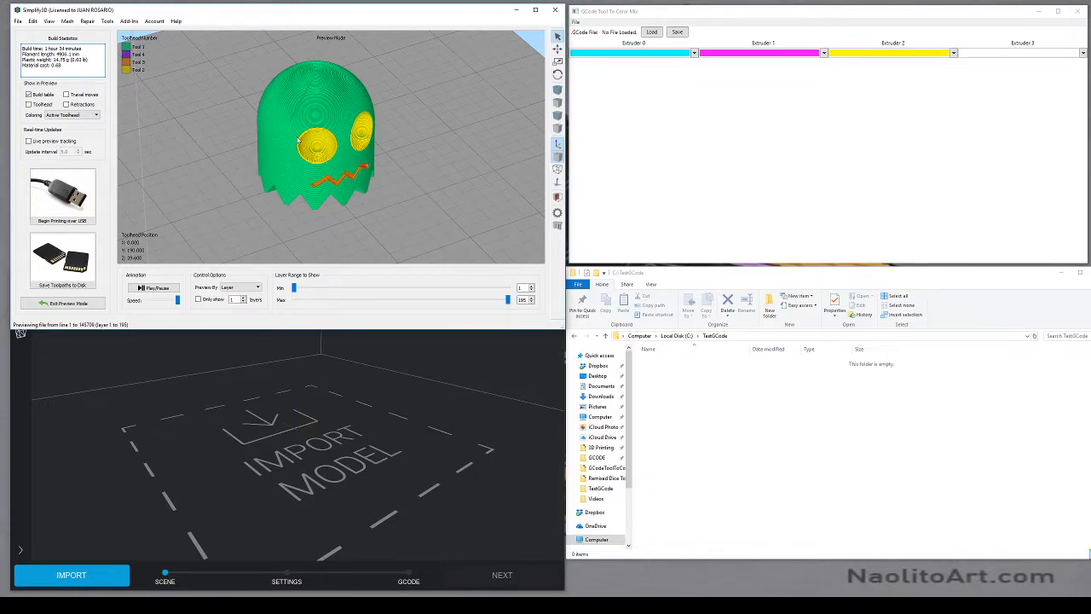
pyautogui.moveTo(271, 129); pyautogui.dragTo(320, 155)
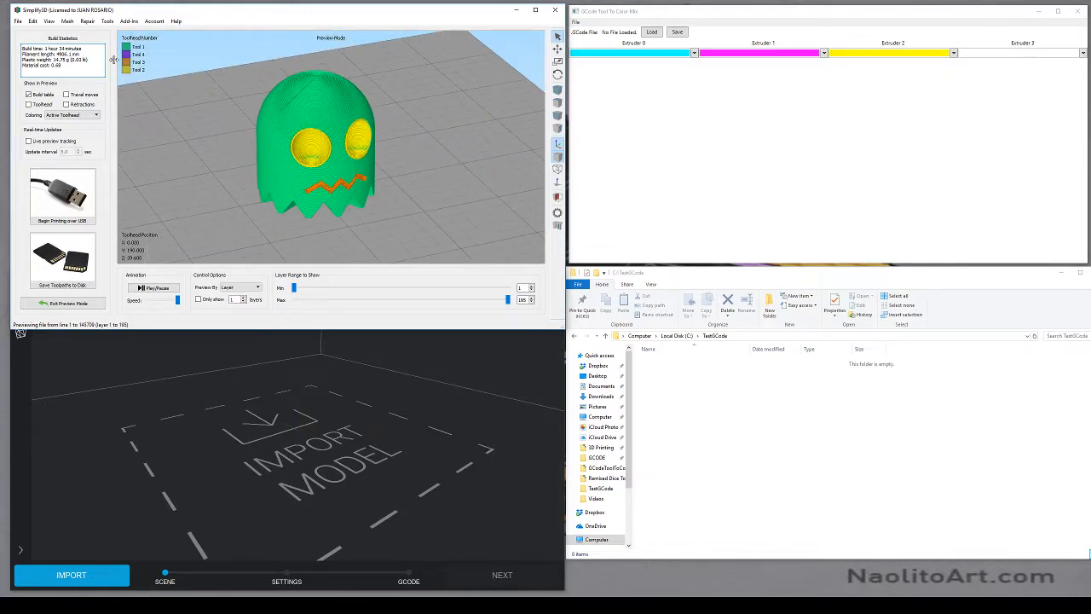
pyautogui.moveTo(507, 300); pyautogui.dragTo(364, 299)
pyautogui.scroll(3, 359, 184)
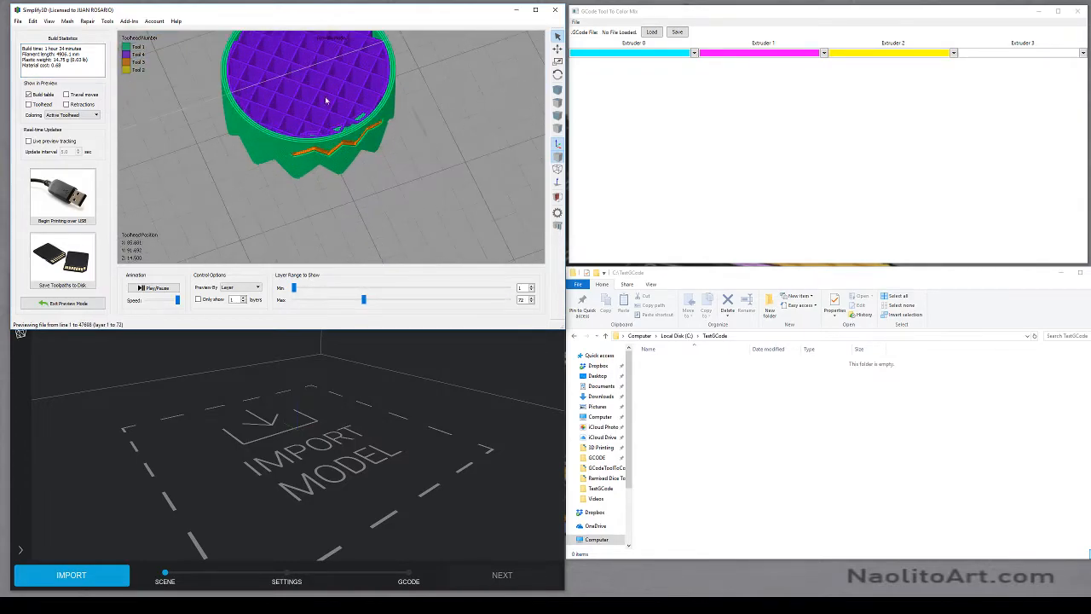
pyautogui.moveTo(400, 128); pyautogui.dragTo(411, 192, button='right')
pyautogui.moveTo(411, 192); pyautogui.dragTo(400, 117)
pyautogui.moveTo(363, 300); pyautogui.dragTo(508, 299)
# Save the toolpaths to disk as Pac-Man-Blue-Body.gcode in C:\TestGCode.
pyautogui.click(61, 284)
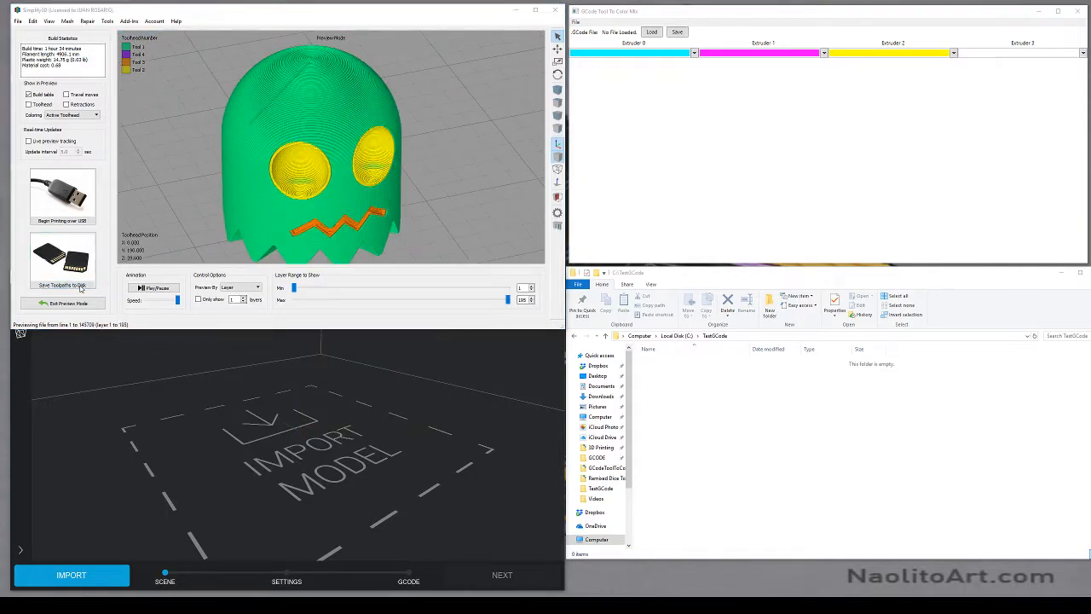
pyautogui.click(458, 262)
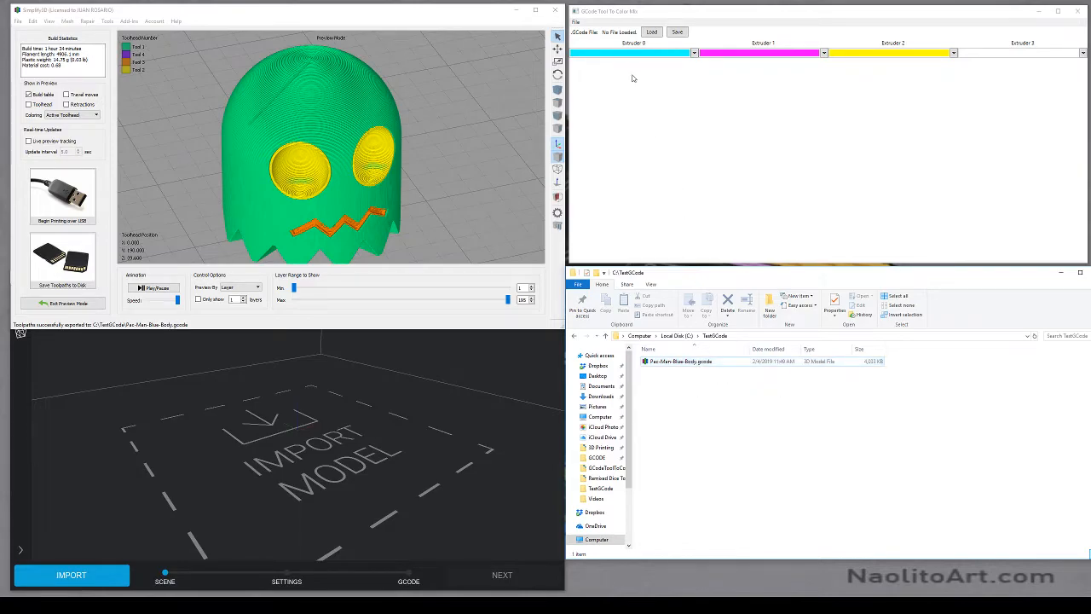
# Load Pac-Man-Blue-Body.gcode into GCode Tool To Color Mix and save a copy as Color_Pac-Man-Blue-Body.gcode in the TestGCode folder.
pyautogui.click(652, 33)
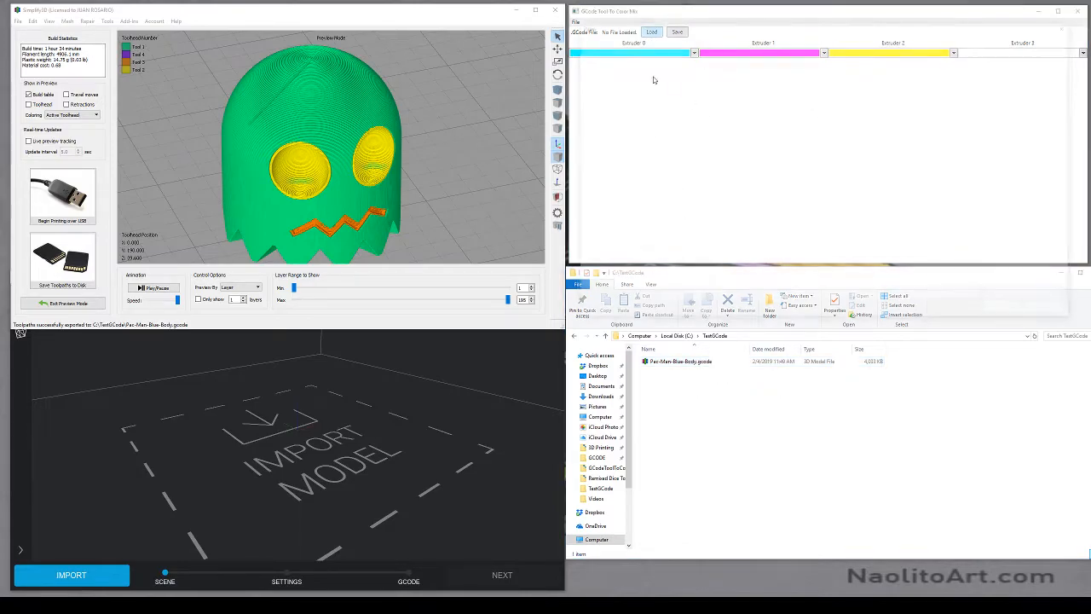
pyautogui.doubleClick(687, 77)
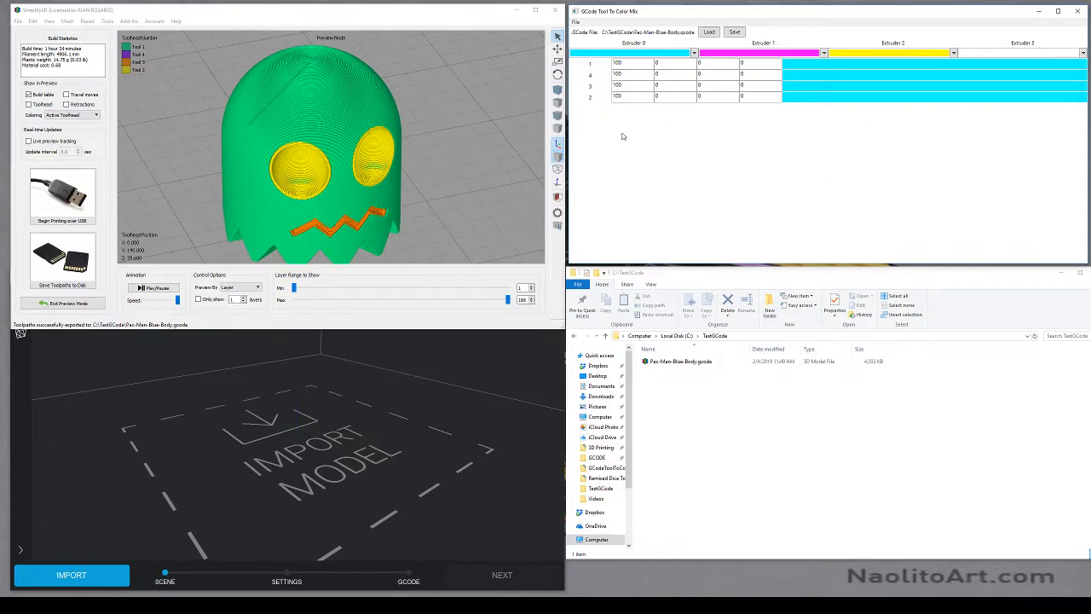
pyautogui.click(734, 33)
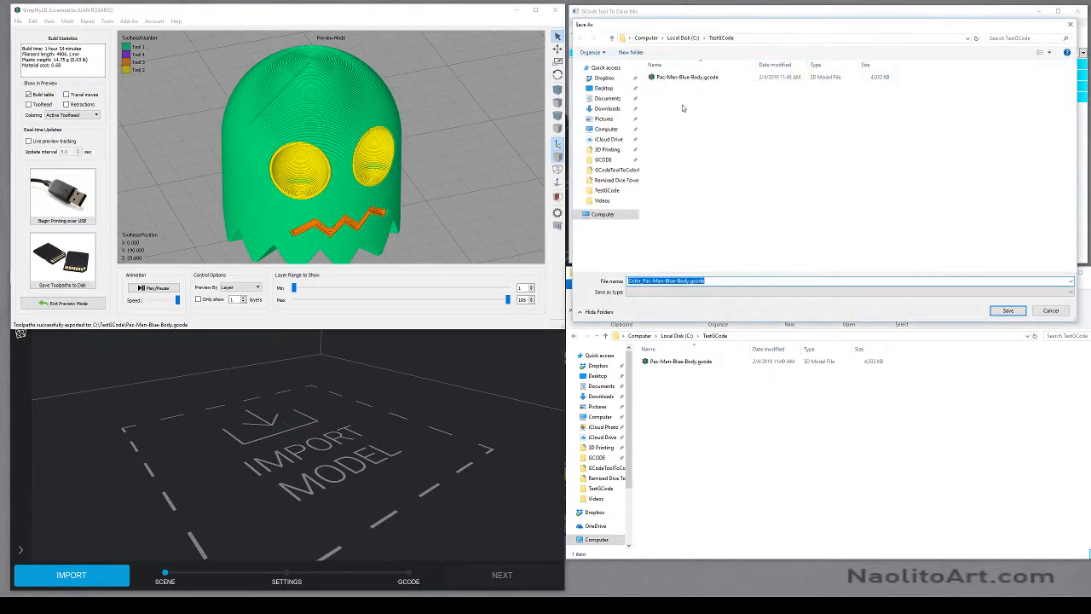
pyautogui.click(1005, 312)
# Import Color_Pac-Man-Blue-Body.gcode from the TestGCode folder into Voxelizer and inspect the ghost model's colours.
pyautogui.moveTo(684, 362); pyautogui.dragTo(325, 464)
pyautogui.scroll(-3, 333, 467)
pyautogui.moveTo(333, 467); pyautogui.dragTo(470, 421, button='right')
pyautogui.scroll(3, 475, 420)
pyautogui.scroll(-1, 471, 422)
pyautogui.scroll(2, 470, 423)
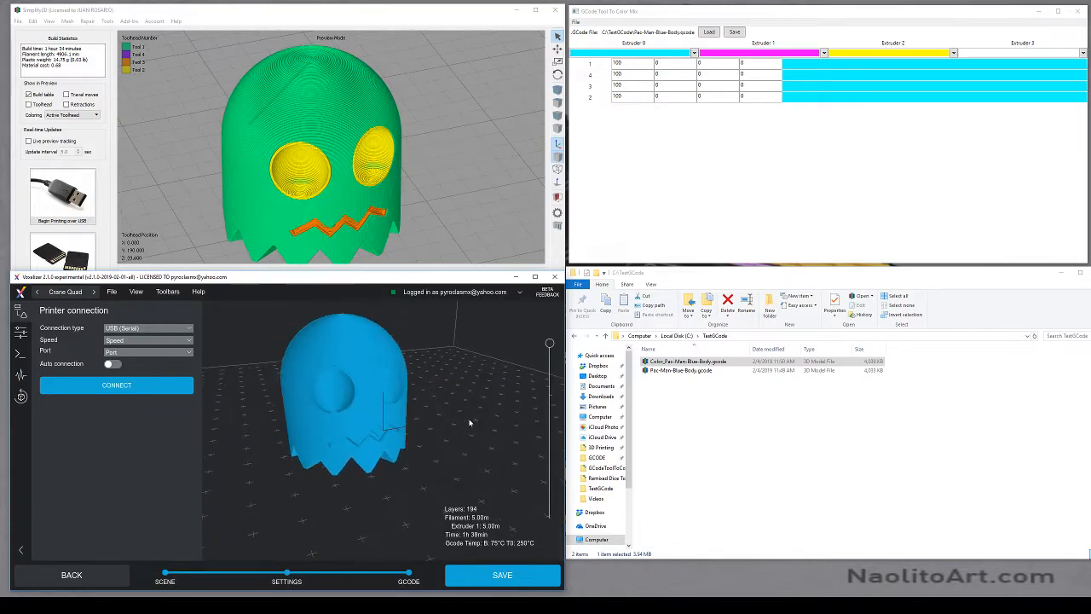
# In GCode Tool To Color Mix, set tool 1's mix to 50 for Extruder 0 and 50 for Extruder 1.
pyautogui.moveTo(649, 66); pyautogui.dragTo(574, 68)
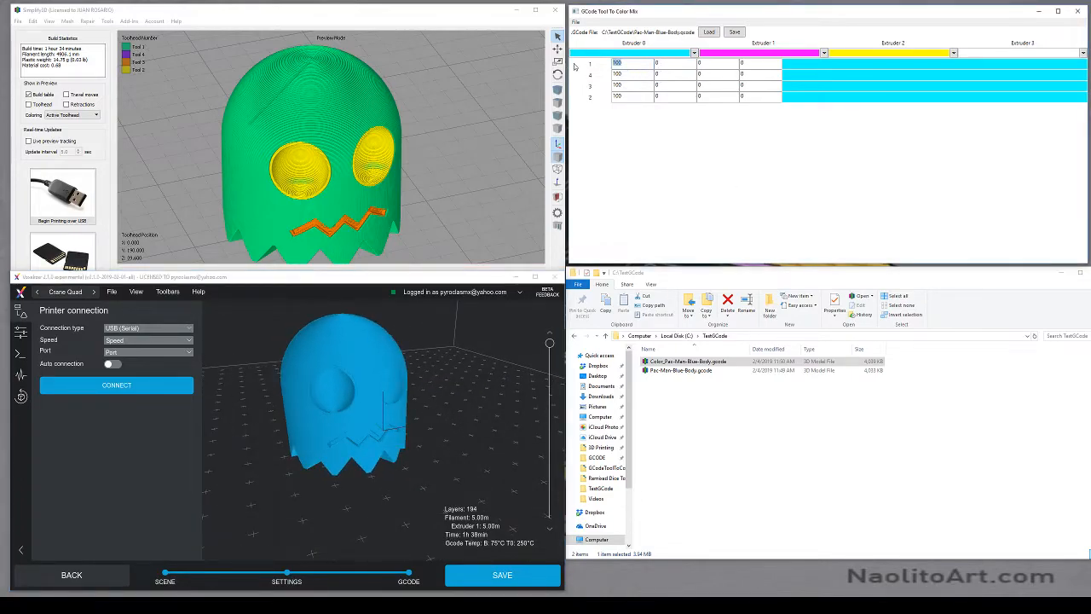
pyautogui.write('50')
pyautogui.press('Tab')
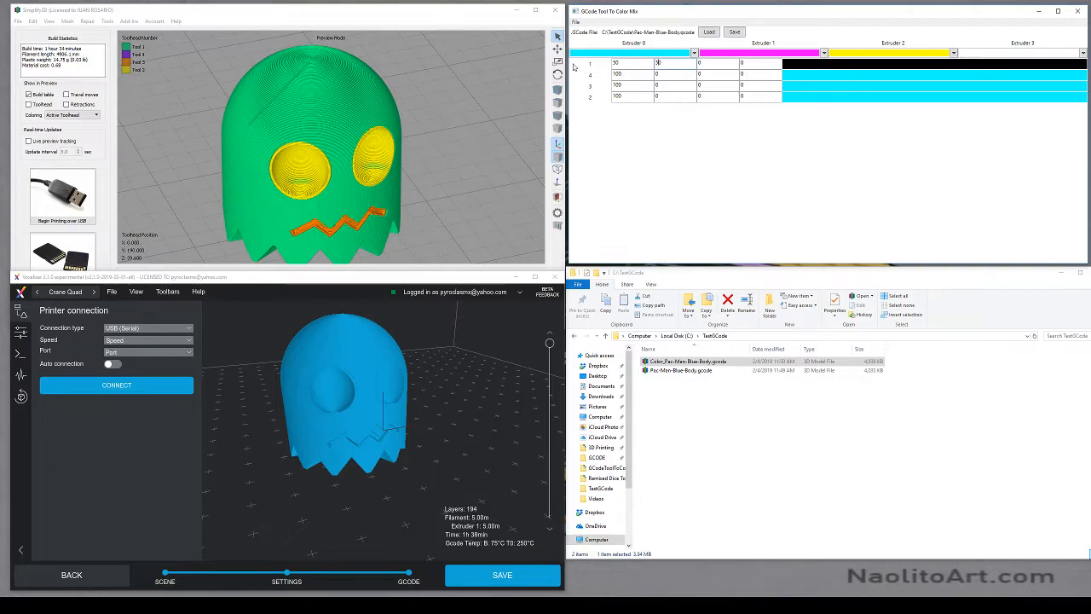
pyautogui.write('50')
pyautogui.press('Tab')
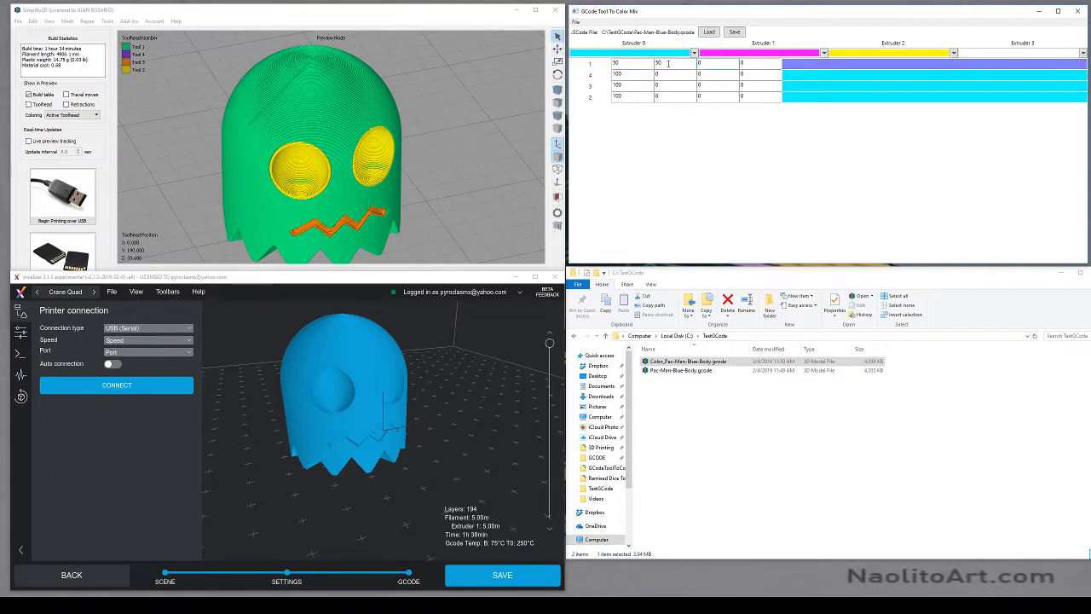
# Set tool 4's mix to 0 for Extruder 0 and 100 for Extruder 3.
pyautogui.click(632, 74)
pyautogui.write('0')
pyautogui.press('Tab')
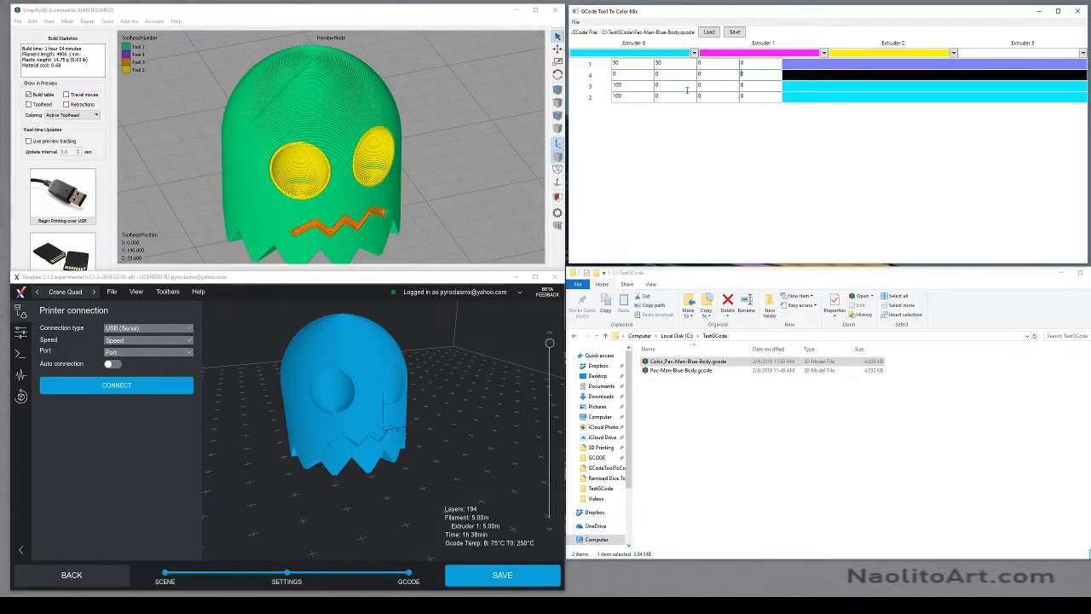
pyautogui.write('100')
# Set tool 3's mix to 0 for Extruder 0, 50 for Extruder 1 and 50 for Extruder 2.
pyautogui.click(718, 85)
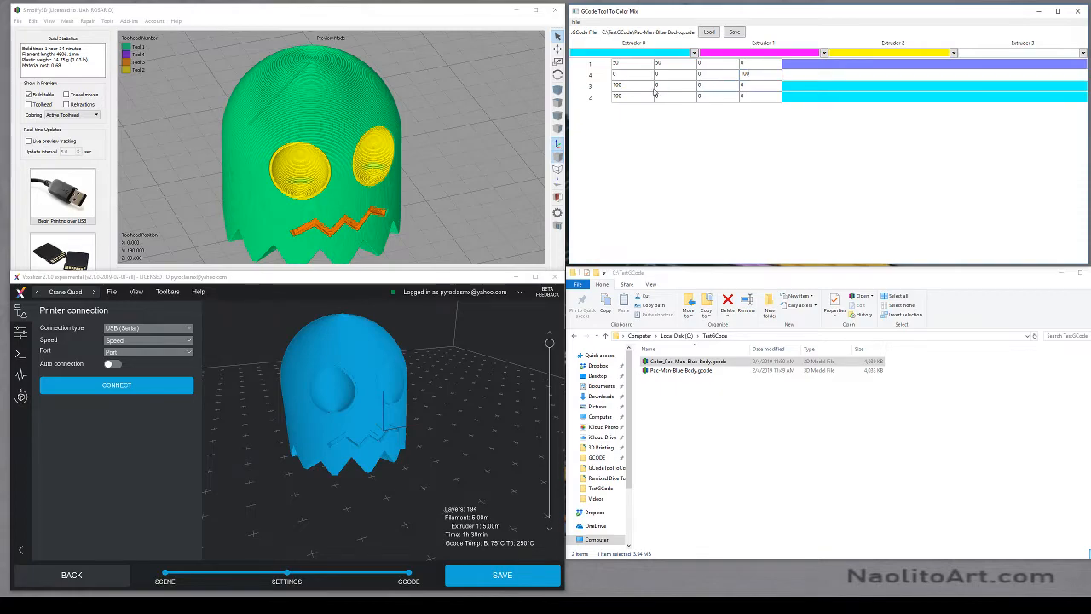
pyautogui.moveTo(636, 85); pyautogui.dragTo(590, 83)
pyautogui.write('0')
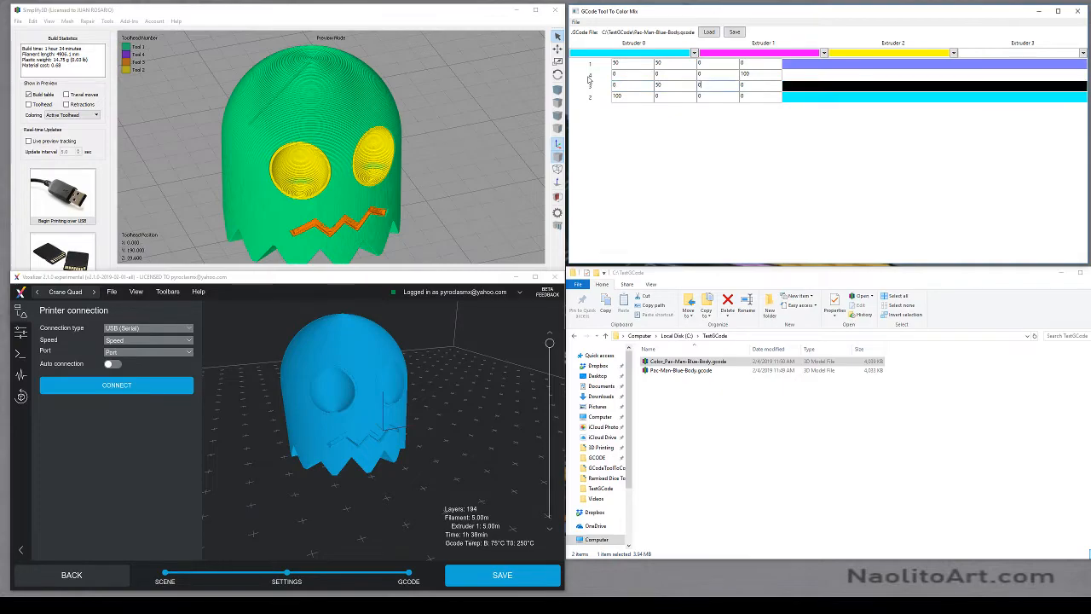
pyautogui.write('50')
pyautogui.press('Tab')
# Set tool 2's mix to 50 for Extruder 0 and 50 for Extruder 2.
pyautogui.click(743, 97)
pyautogui.click(588, 97)
pyautogui.write('50')
pyautogui.press('Tab')
pyautogui.press('Tab')
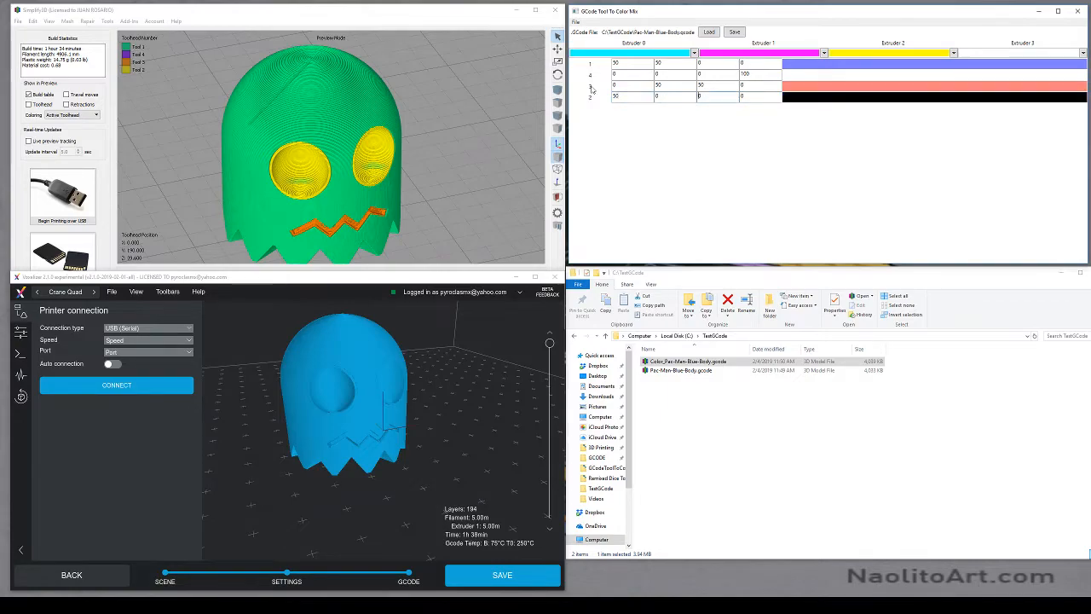
pyautogui.write('50')
pyautogui.press('Tab')
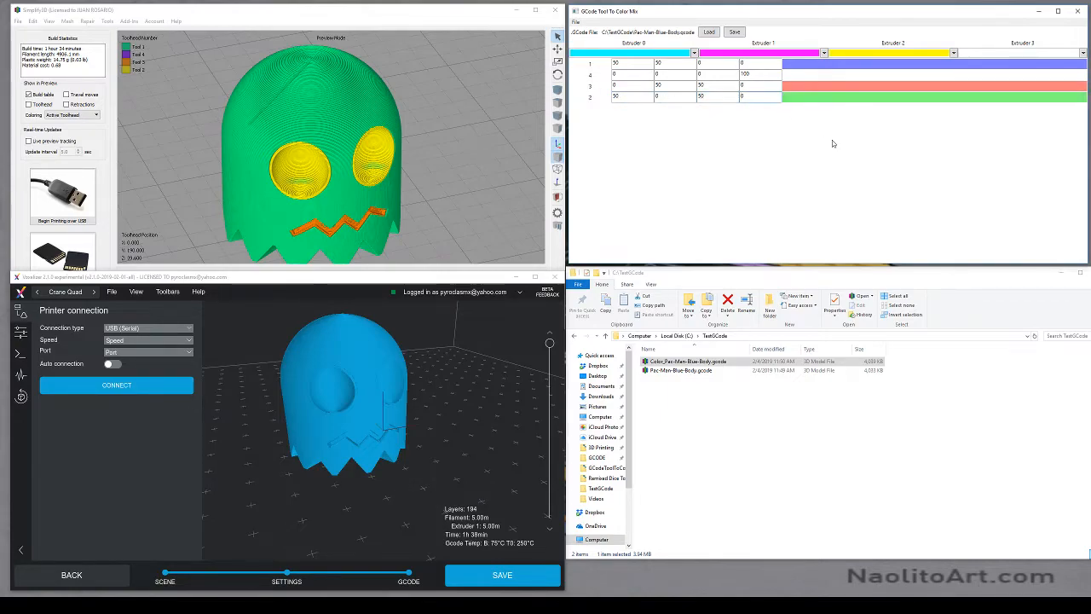
# Save the colour-mixed G-code as Color_Pac-Man-Blue-Body.gcode in the TestGCode folder, replacing the existing file.
pyautogui.click(736, 31)
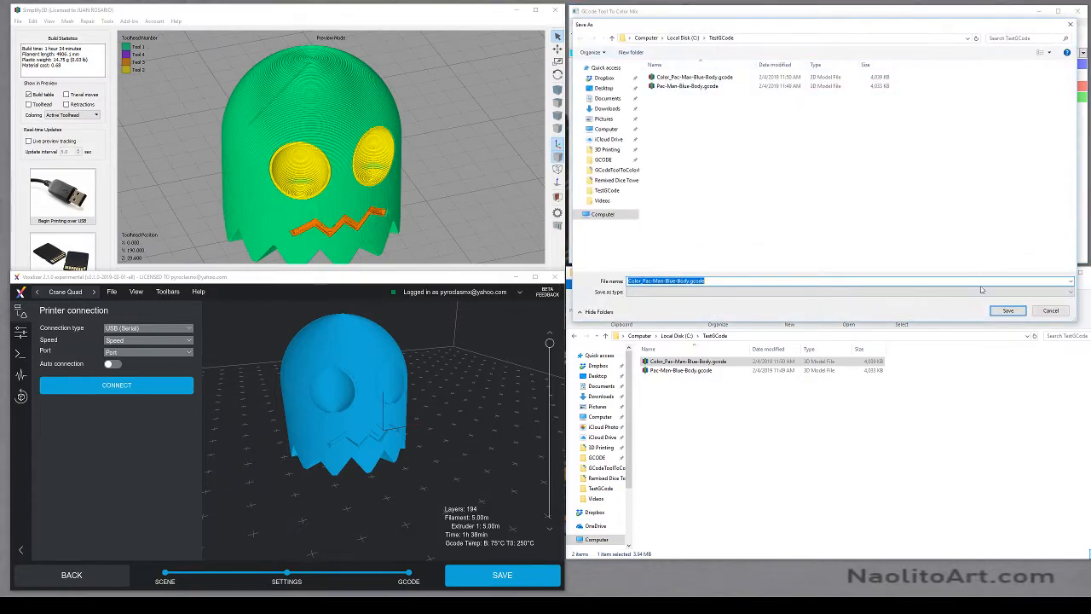
pyautogui.click(1007, 310)
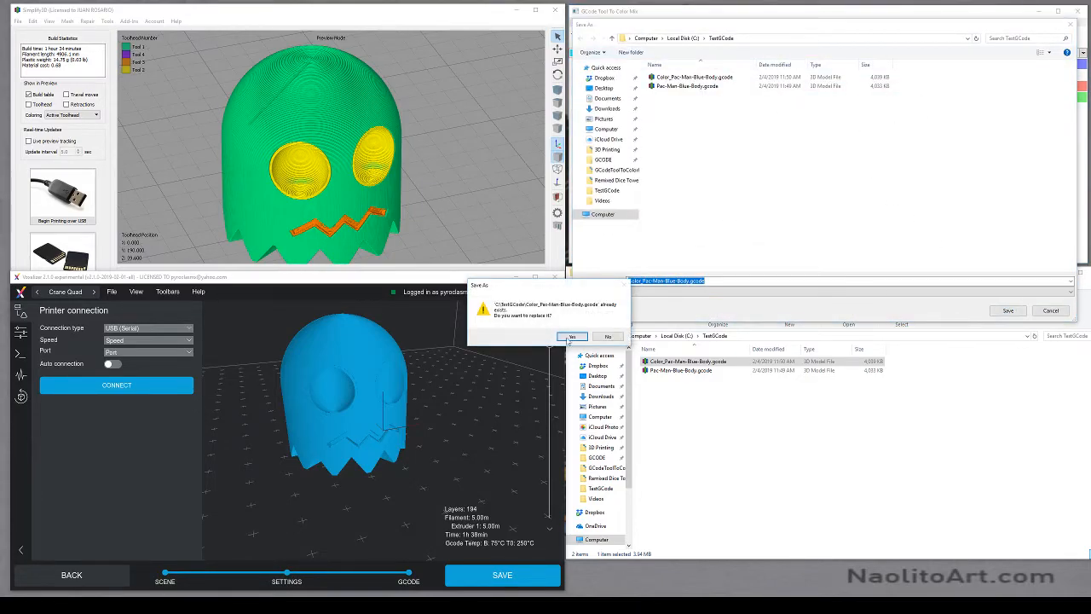
pyautogui.click(572, 335)
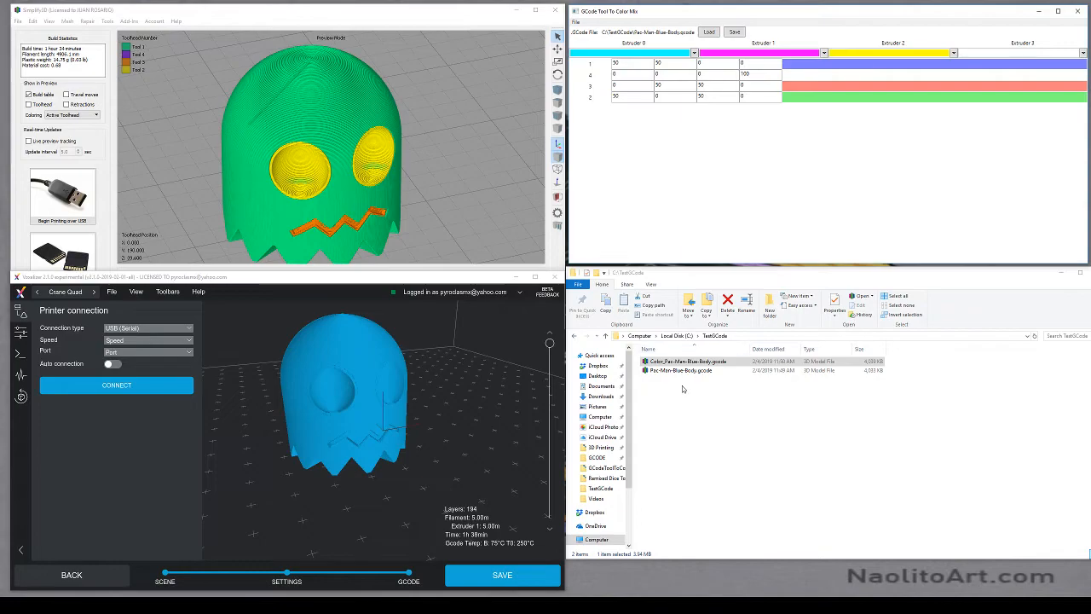
# Import the updated Color_Pac-Man-Blue-Body.gcode from the TestGCode folder into Voxelizer and view the ghost from the front.
pyautogui.moveTo(687, 362); pyautogui.dragTo(363, 426)
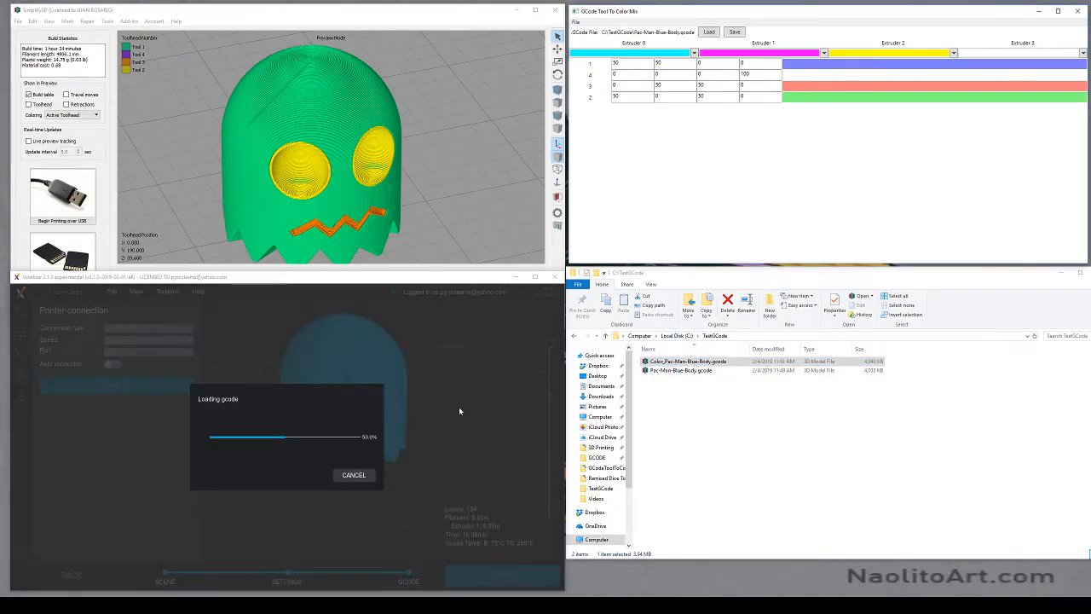
pyautogui.moveTo(453, 406); pyautogui.dragTo(362, 360)
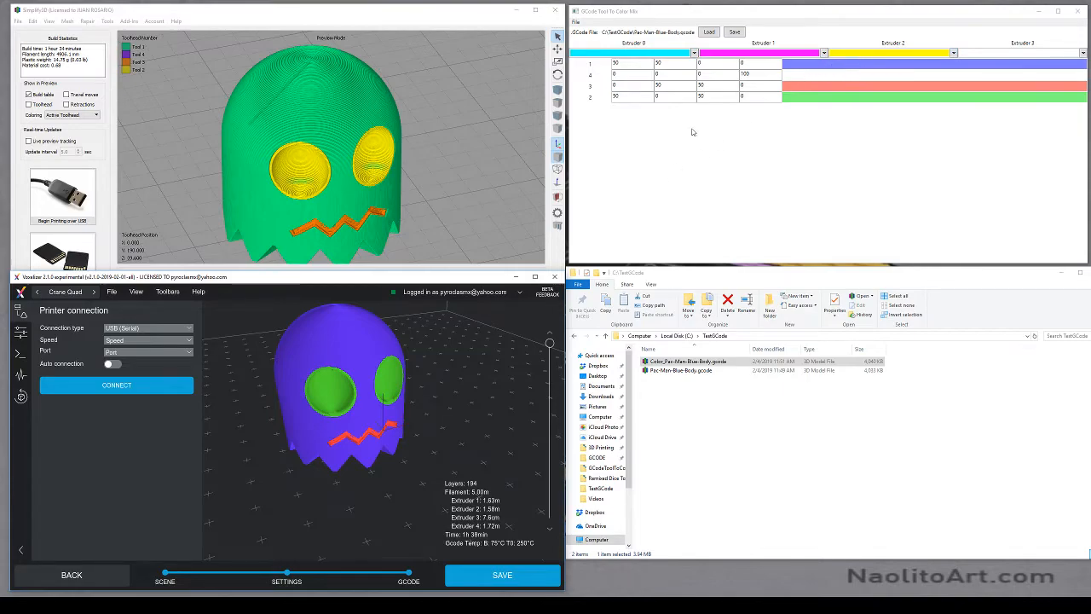
# Inspect the ghost's infill, eye and mouth colours by lowering the displayed layer range partway and restoring the full height.
pyautogui.moveTo(550, 344); pyautogui.dragTo(550, 409)
pyautogui.moveTo(435, 360); pyautogui.dragTo(431, 397)
pyautogui.moveTo(412, 339); pyautogui.dragTo(424, 409, button='middle')
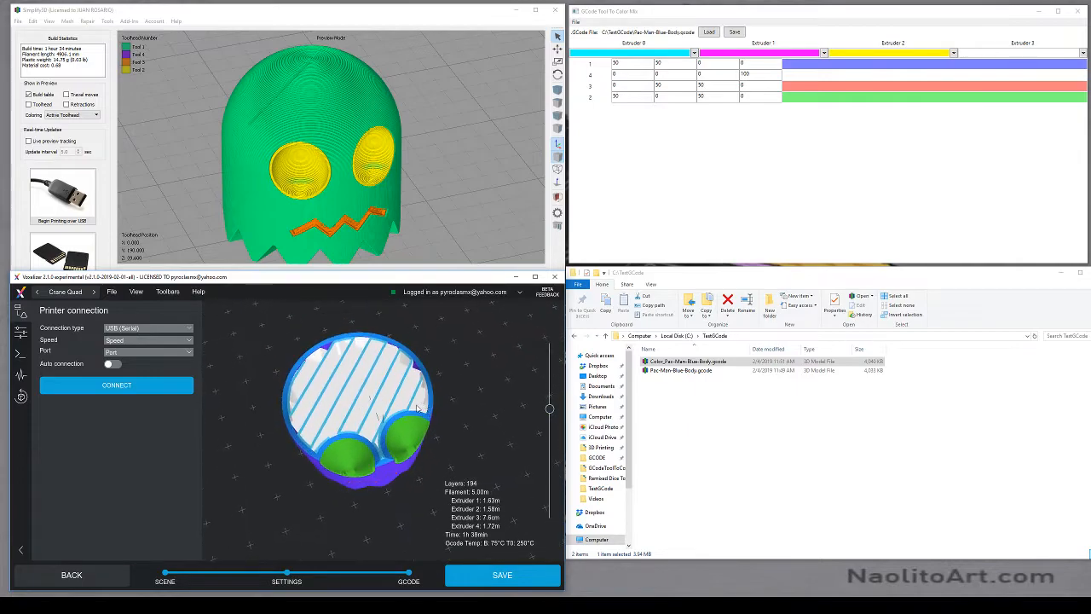
pyautogui.scroll(5, 388, 373)
pyautogui.scroll(-3, 386, 372)
pyautogui.moveTo(386, 371); pyautogui.dragTo(385, 401)
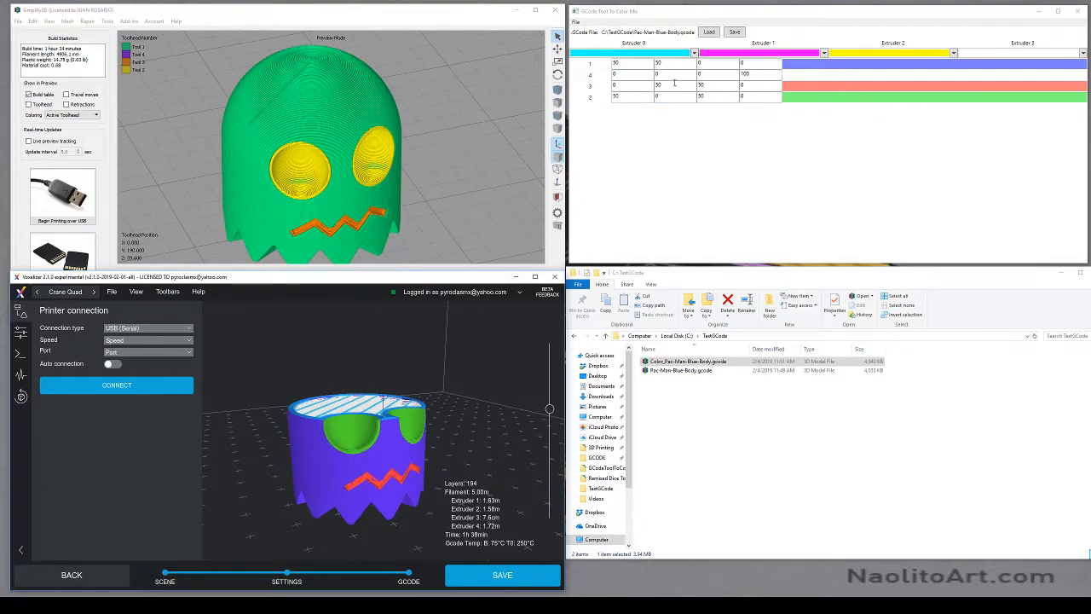
pyautogui.moveTo(409, 394)
pyautogui.mouseDown()
pyautogui.moveTo(406, 436)
pyautogui.moveTo(413, 415)
pyautogui.moveTo(433, 439)
pyautogui.moveTo(438, 397)
pyautogui.moveTo(384, 399)
pyautogui.moveTo(411, 396)
pyautogui.mouseUp()
pyautogui.scroll(3, 409, 433)
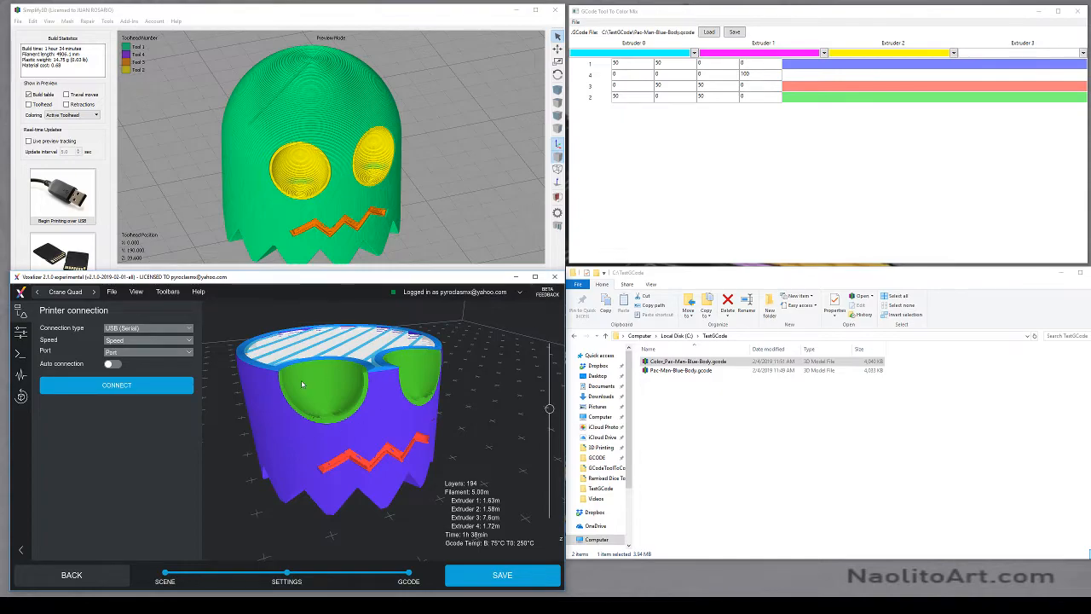
pyautogui.moveTo(549, 408); pyautogui.dragTo(550, 343)
pyautogui.scroll(-3, 415, 381)
pyautogui.moveTo(439, 364); pyautogui.dragTo(440, 376)
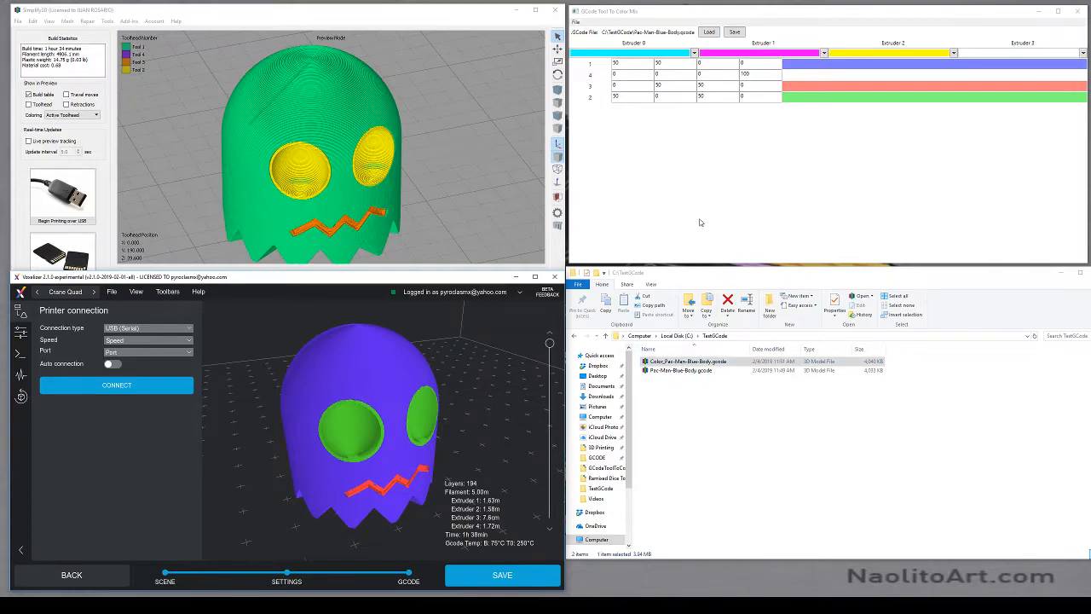
# Switch to the Simplify3D window showing the ghost's toolpath preview.
pyautogui.click(348, 15)
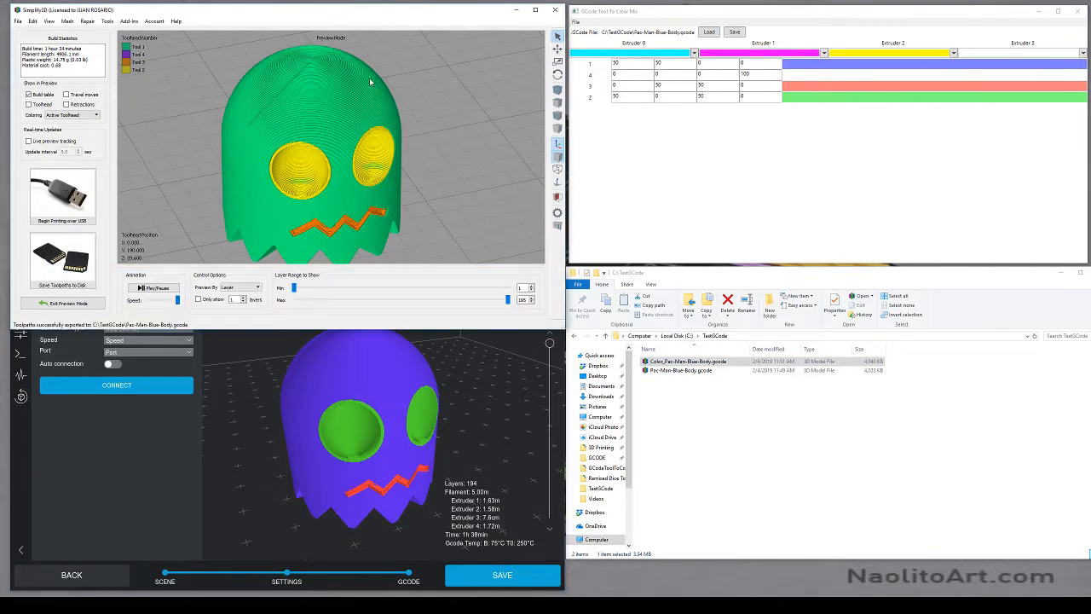